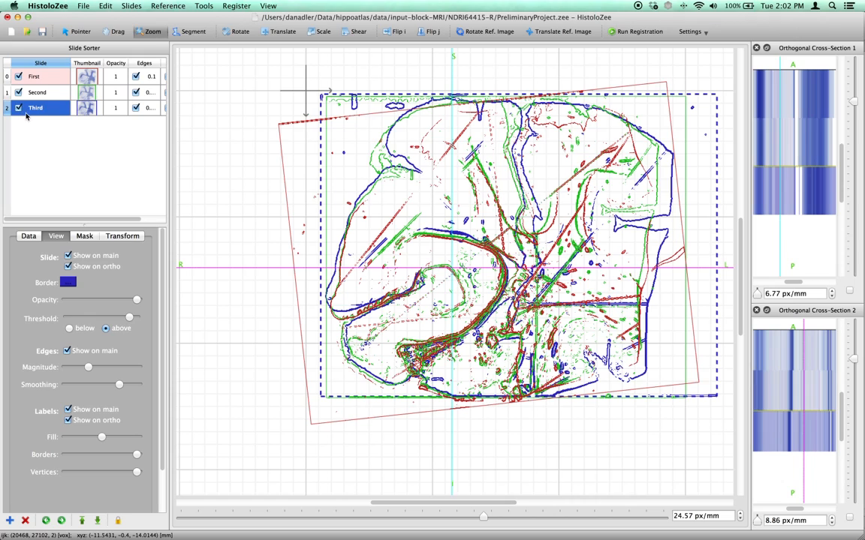
- Hide the Third slide, turn off the Second slide's edges, and select the First slide with its red edges overlaid
click(19, 108)
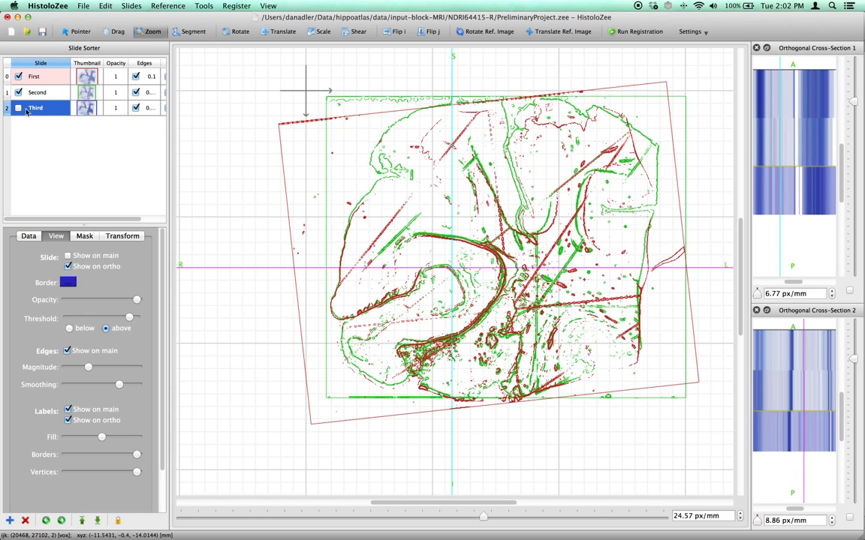
click(45, 80)
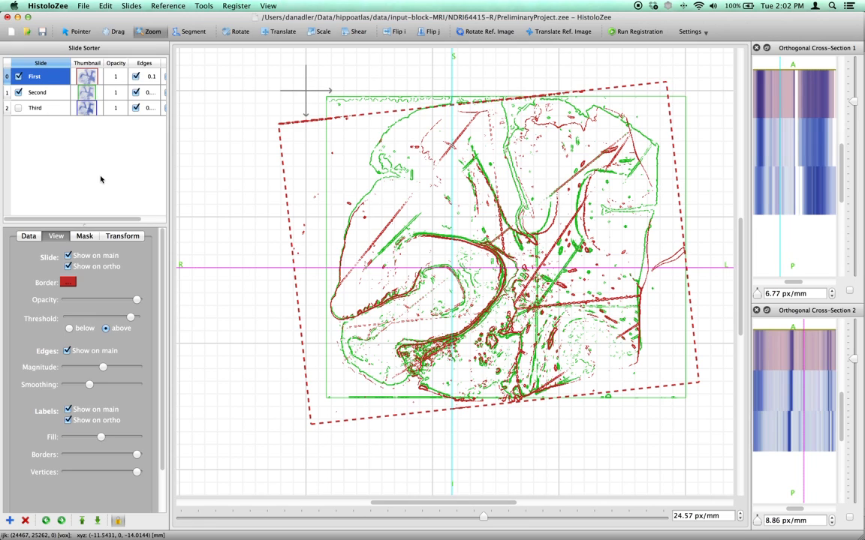
click(42, 91)
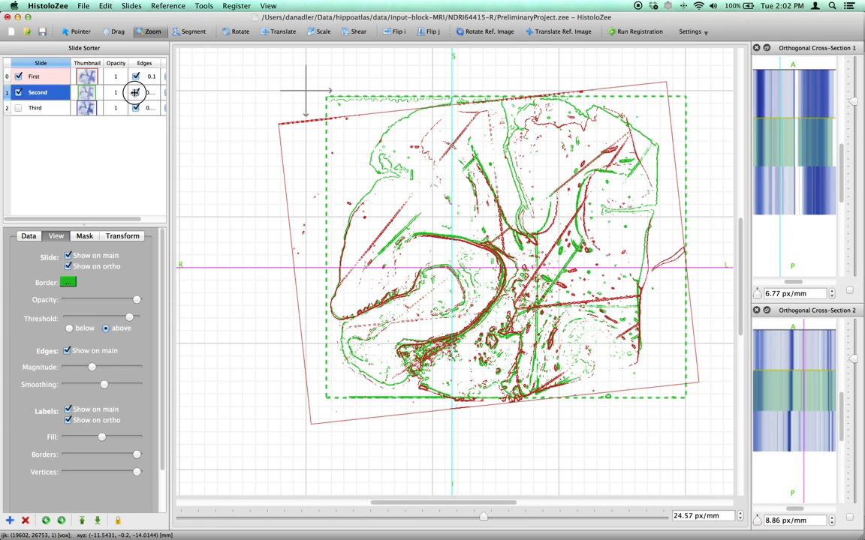
click(135, 93)
click(65, 75)
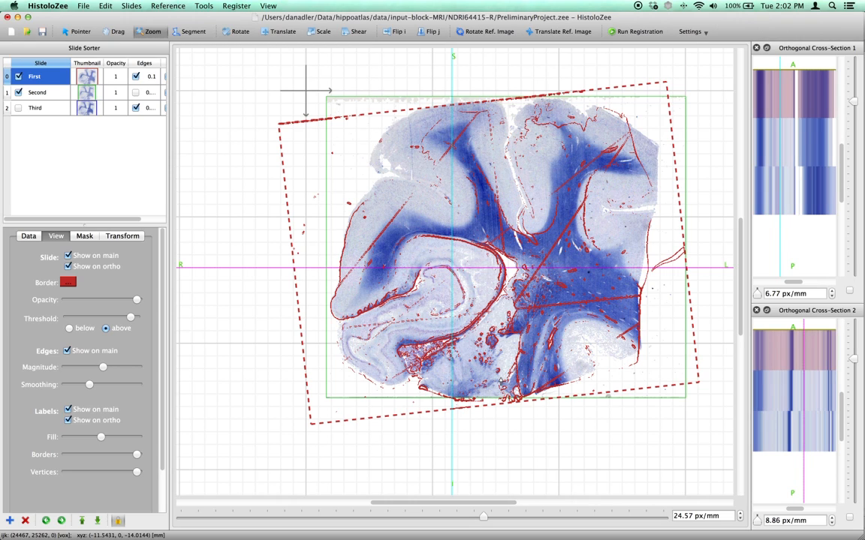
drag(587, 252, 588, 255)
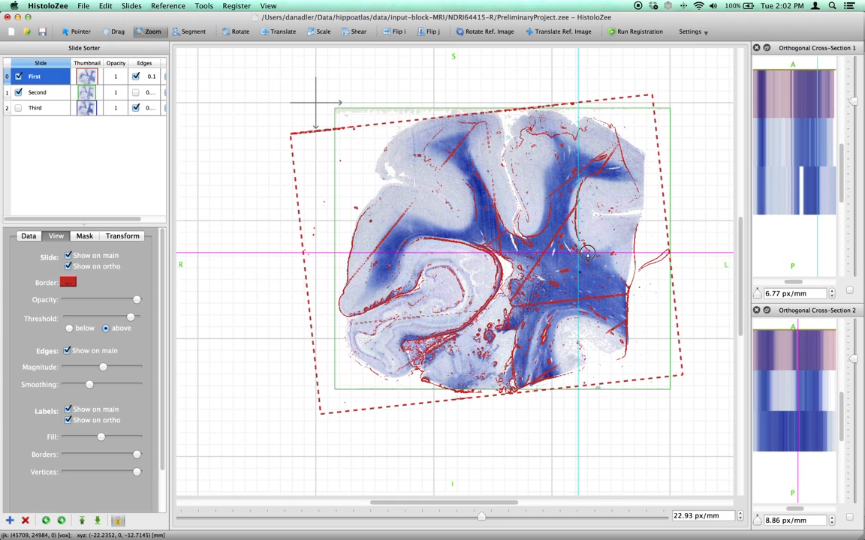
- Show the Similarity Metric view in a widened side area and stack the two orthogonal cross-sections as tabs beneath it
drag(751, 217, 668, 218)
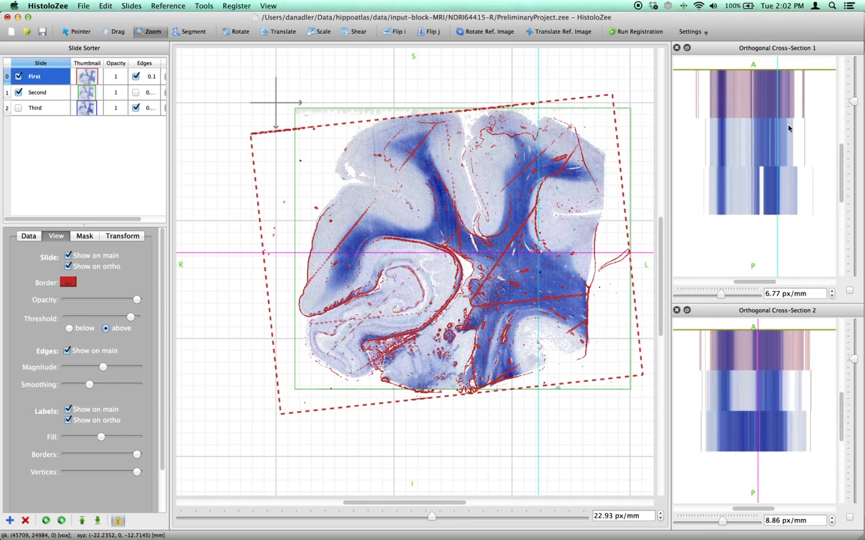
right_click(786, 51)
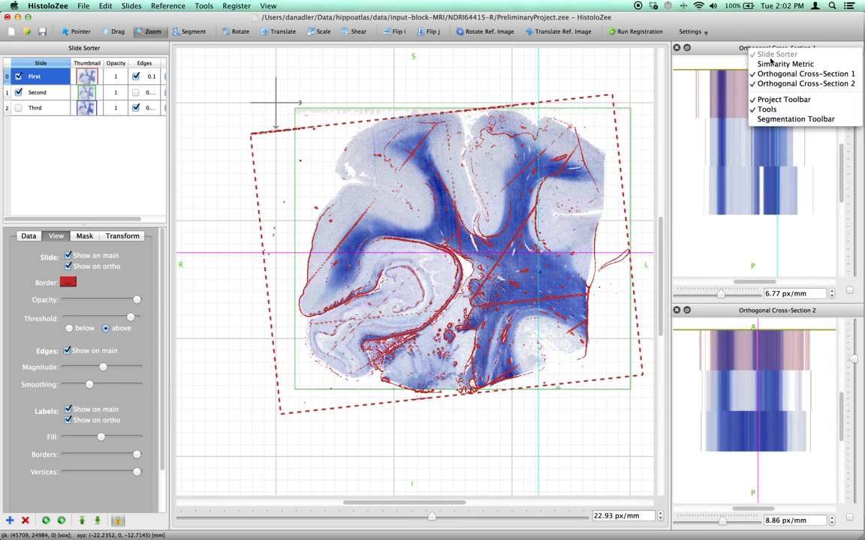
click(773, 65)
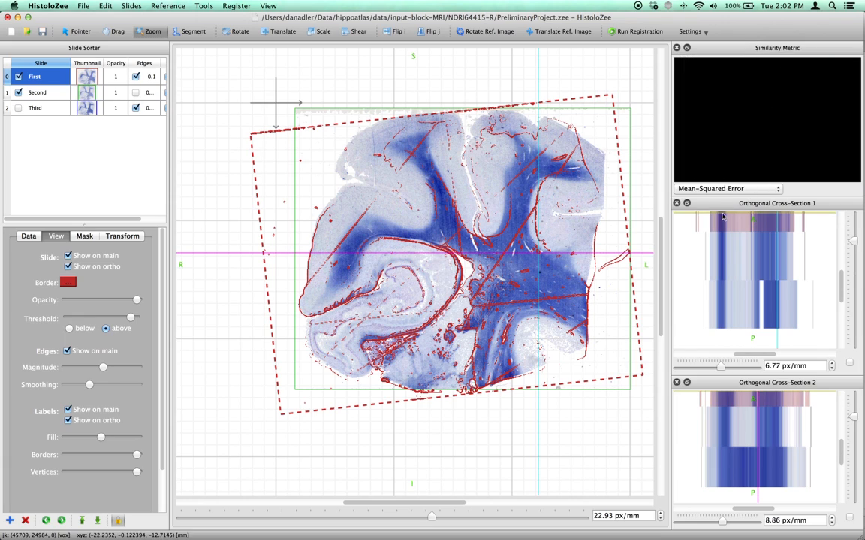
drag(728, 197, 857, 431)
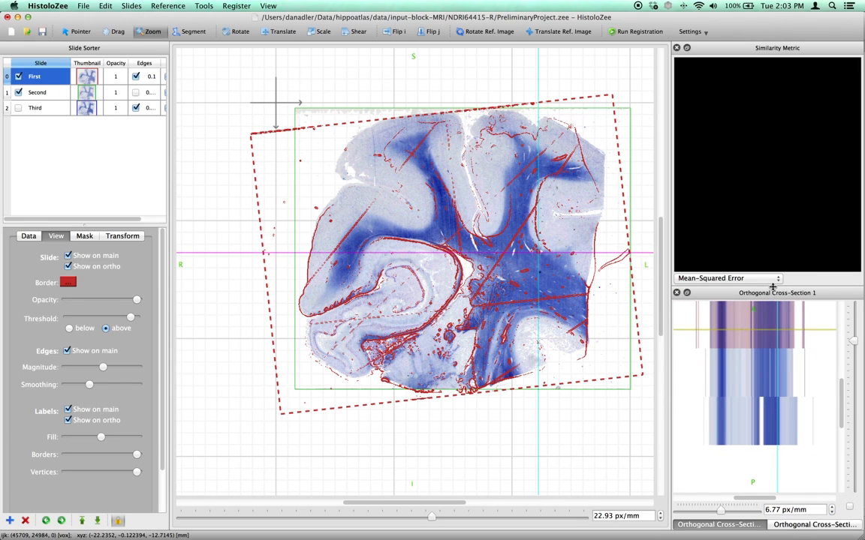
drag(772, 287, 770, 248)
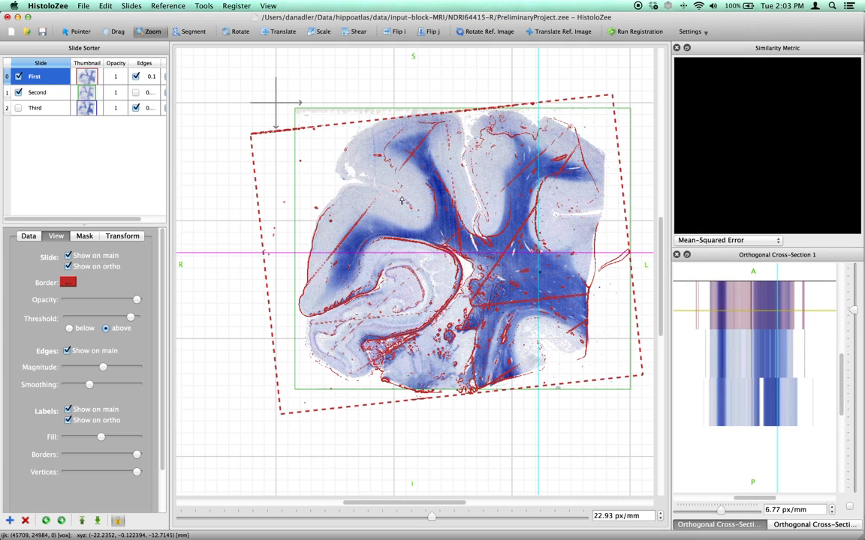
- Compare the similarity metric image of the Second slide with that of the First slide
click(52, 92)
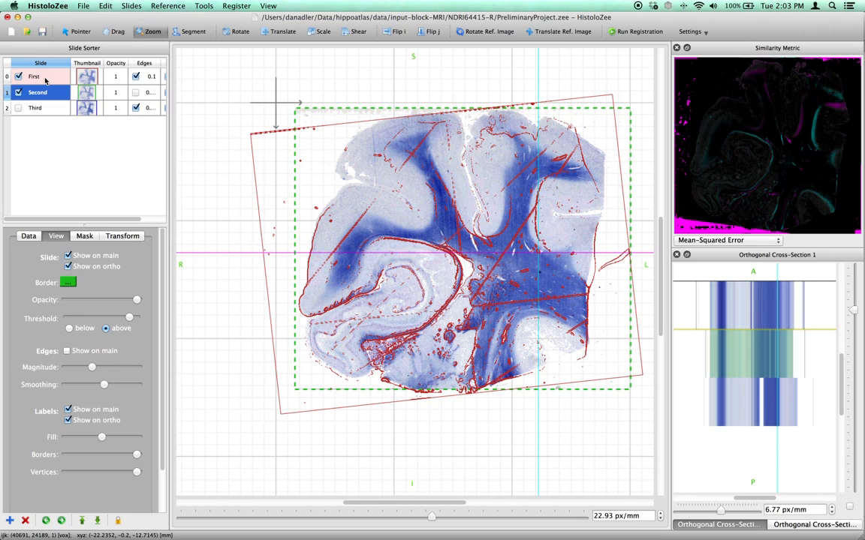
click(46, 78)
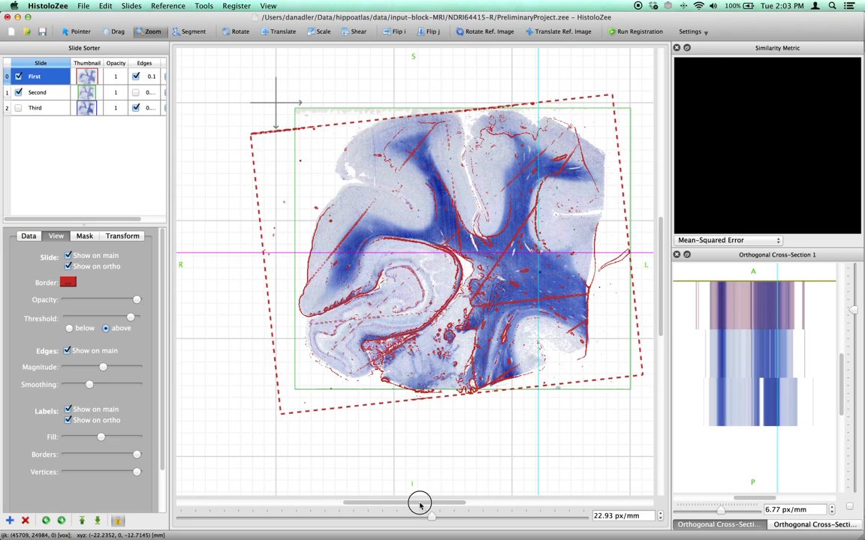
drag(420, 502, 428, 504)
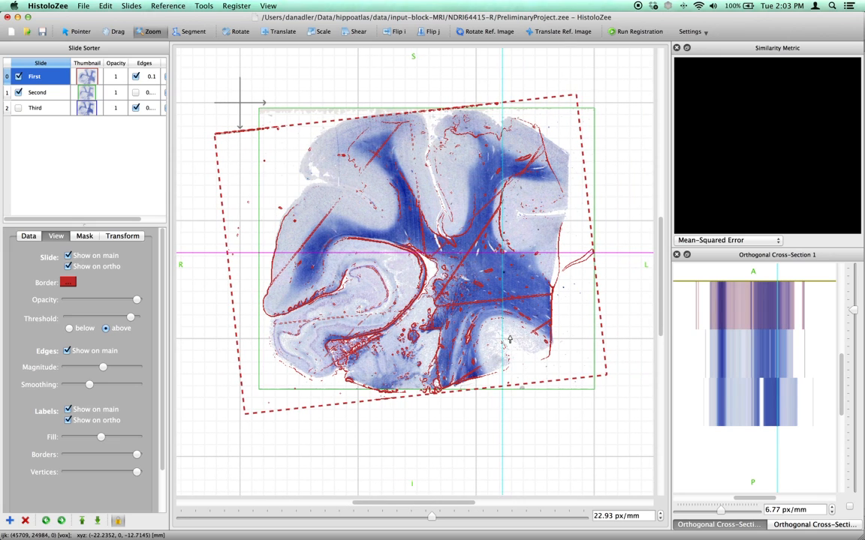
- Set the Second slide as the fixed registration image and show the metric image for the First slide
click(47, 93)
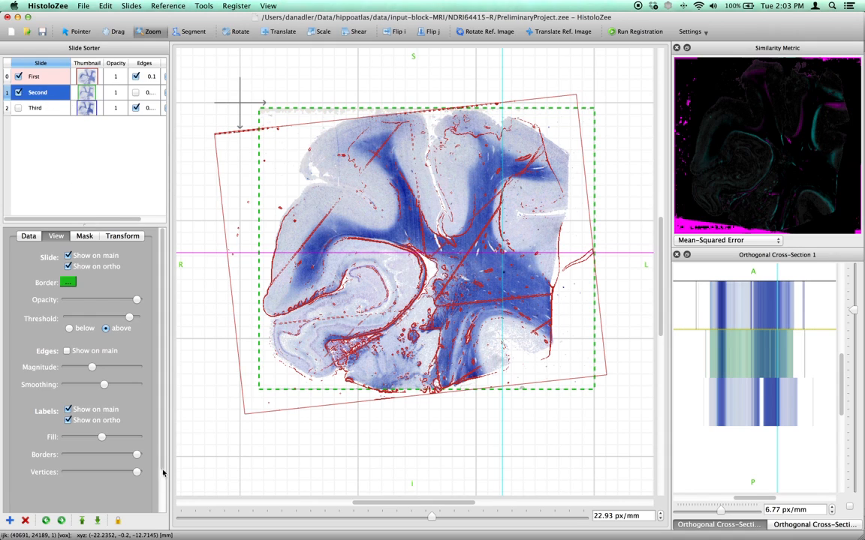
click(118, 521)
click(118, 521)
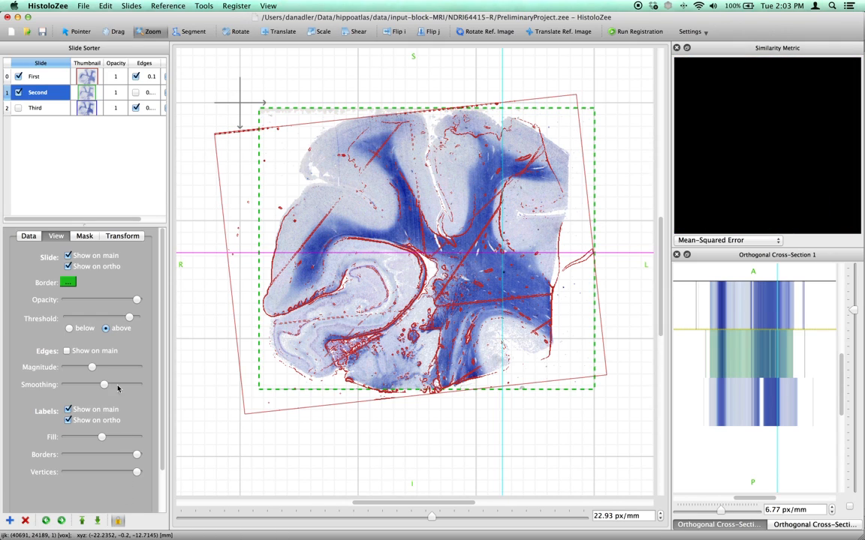
click(42, 74)
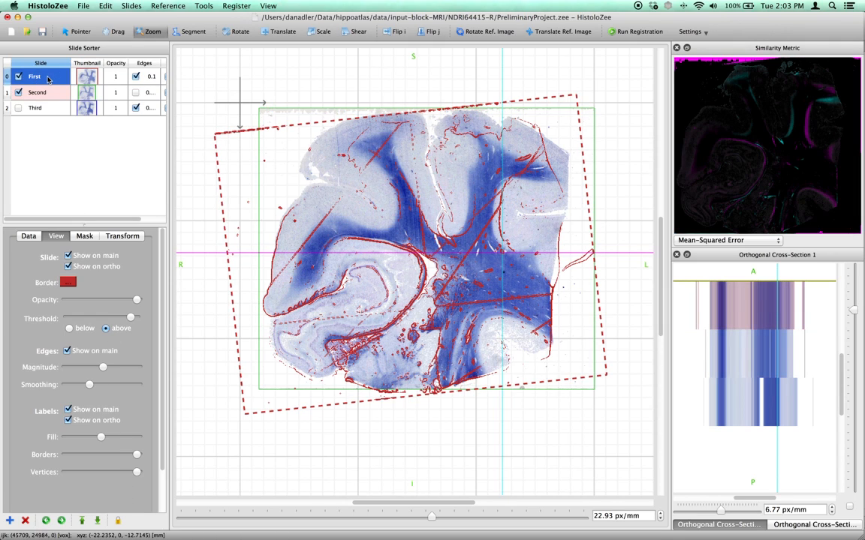
- Set the First slide as the fixed image for registration
click(171, 6)
mouse_move(235, 6)
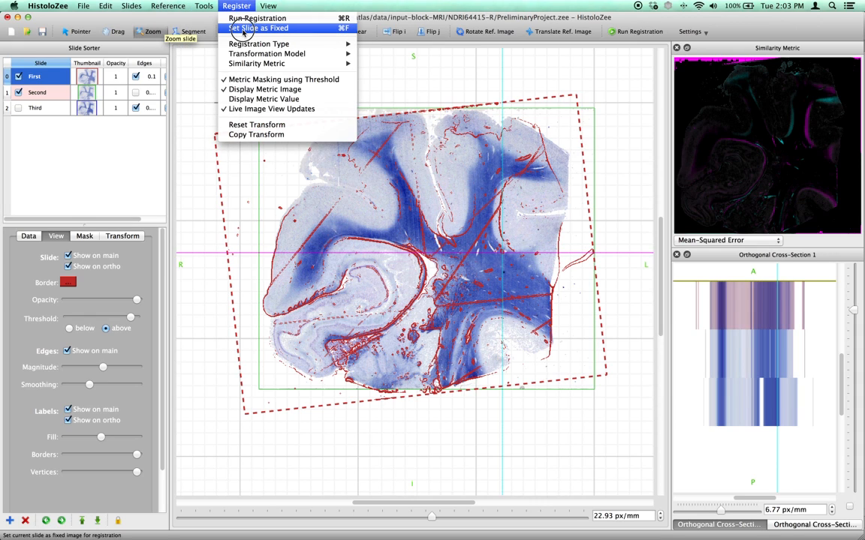
click(244, 29)
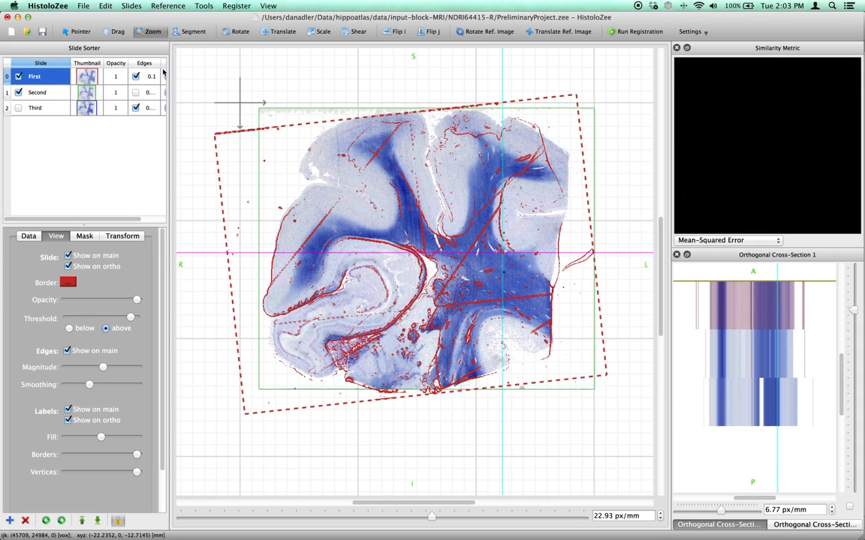
- Make the Second slide the fixed image again and select the First slide as the moving one
click(38, 93)
click(116, 520)
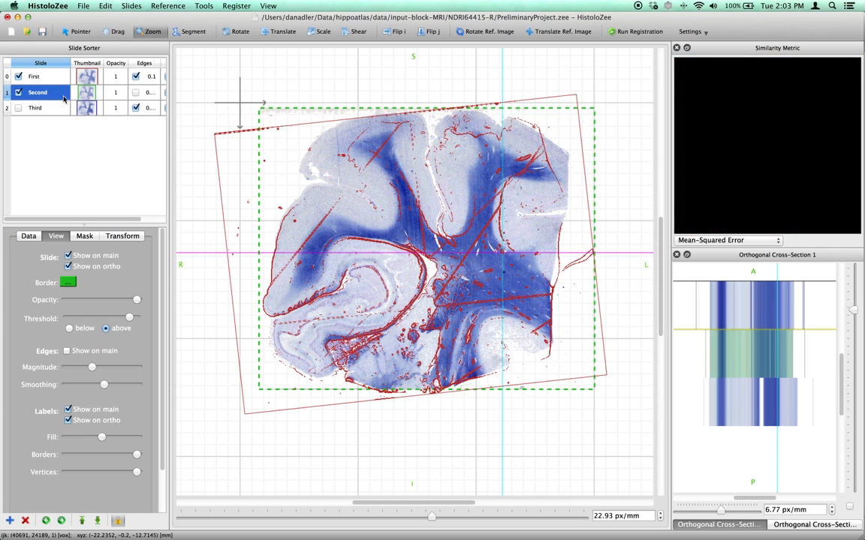
click(39, 74)
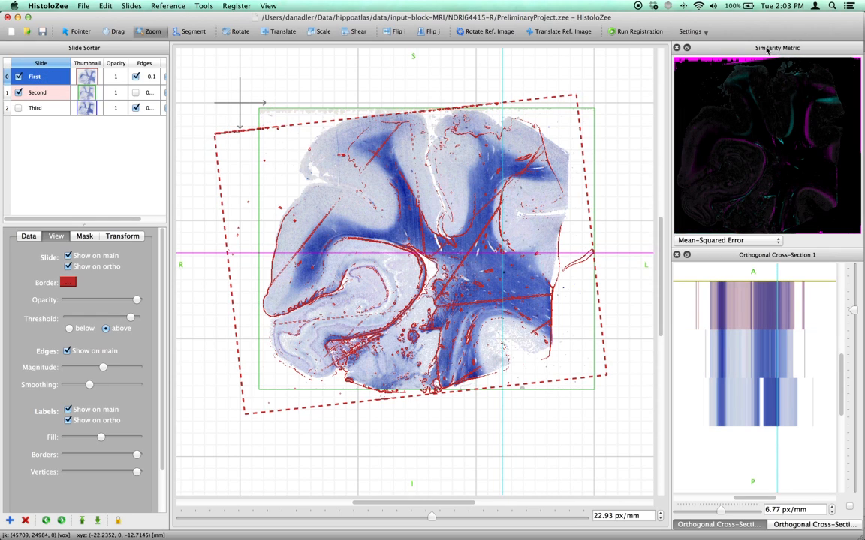
- Detach the Similarity Metric view as an enlarged floating window covering the right half of the slide view
drag(792, 51, 323, 98)
drag(457, 295, 627, 425)
drag(443, 107, 642, 128)
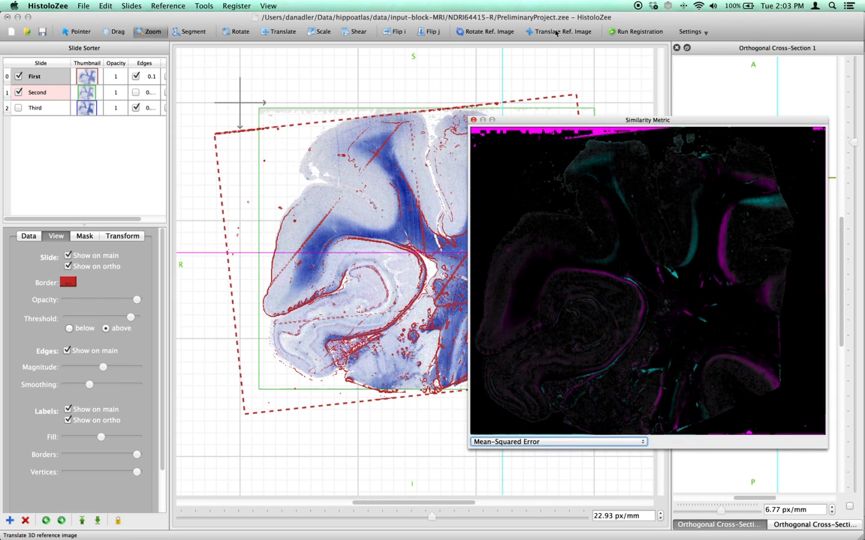
drag(597, 120, 599, 115)
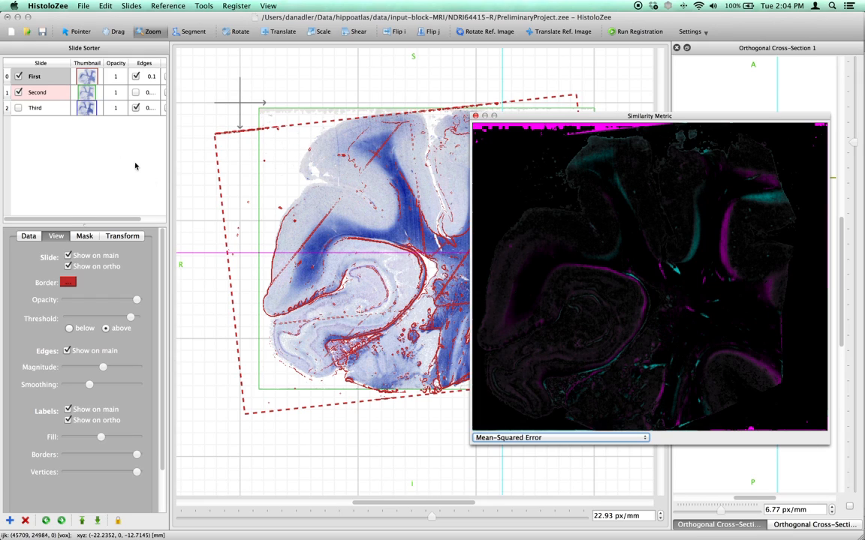
- Translate the First slide sideways off the Second slide and partway back, using the metric image to judge the match
click(51, 93)
click(47, 78)
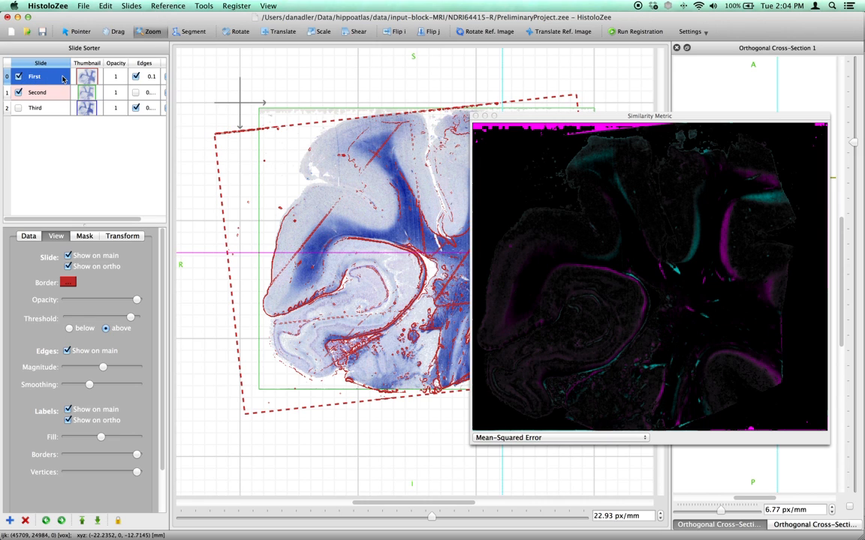
click(283, 32)
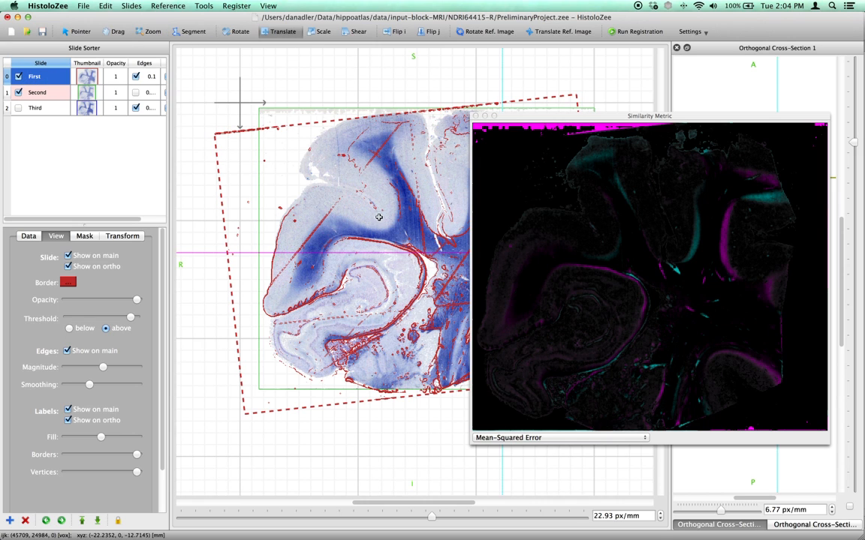
mouse_move(378, 218)
mouse_down()
mouse_move(342, 219)
mouse_move(401, 214)
mouse_move(367, 219)
mouse_move(375, 186)
mouse_move(368, 234)
mouse_move(371, 221)
mouse_move(397, 226)
mouse_move(389, 238)
mouse_move(355, 235)
mouse_move(362, 221)
mouse_up()
click(540, 115)
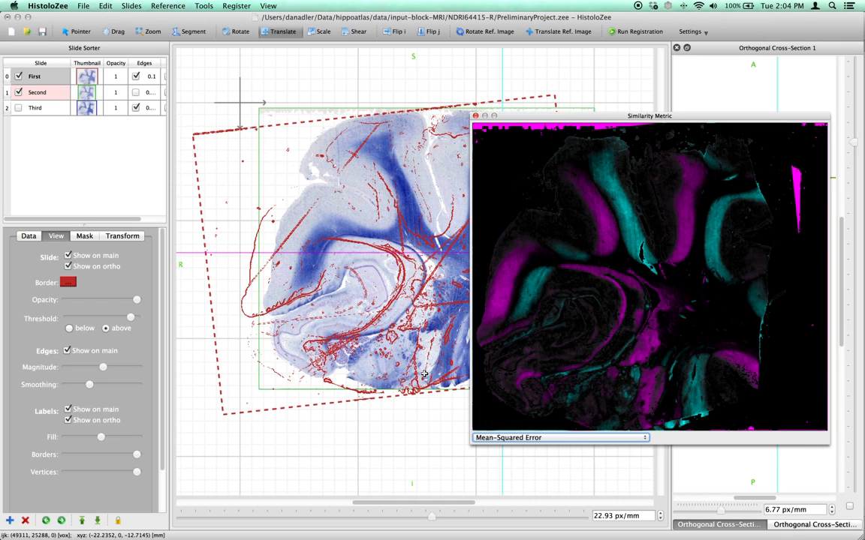
drag(367, 299, 382, 302)
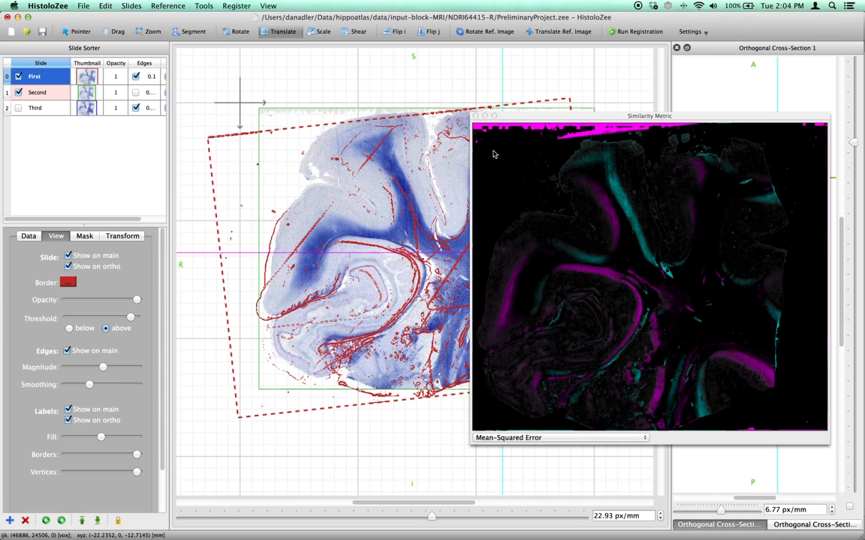
- Display the metric value and translate the First slide in and out of alignment with the Second slide
click(236, 5)
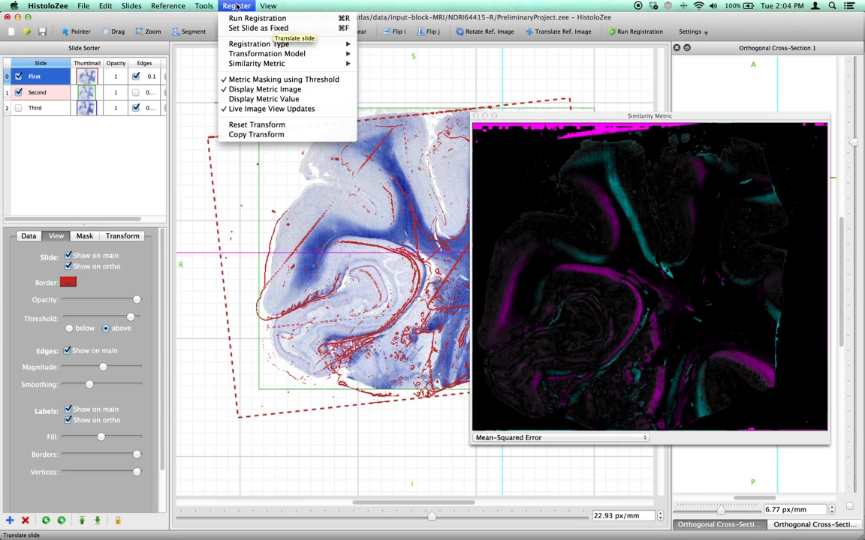
click(276, 101)
drag(398, 258, 371, 261)
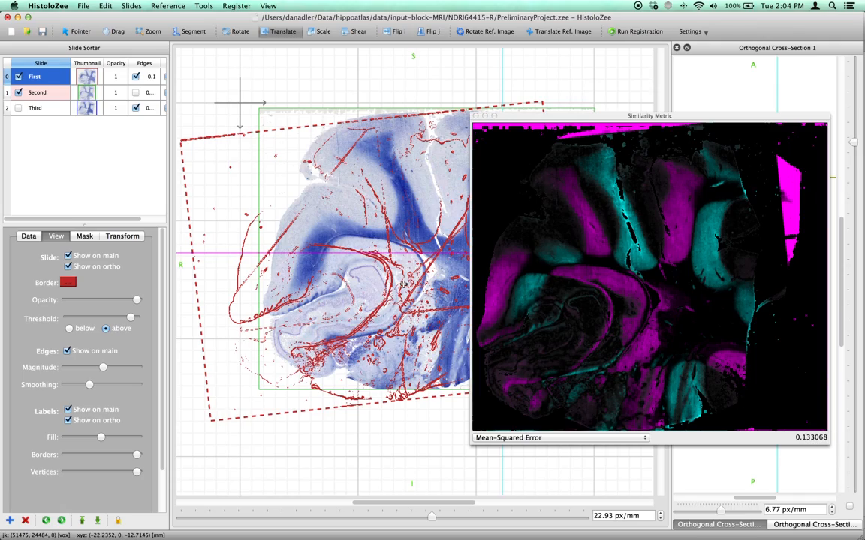
drag(385, 275, 418, 271)
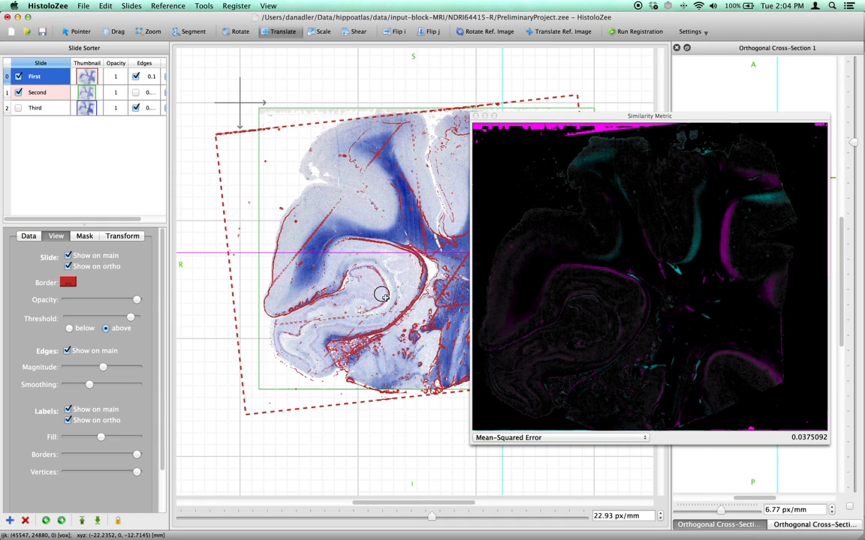
drag(343, 264, 377, 294)
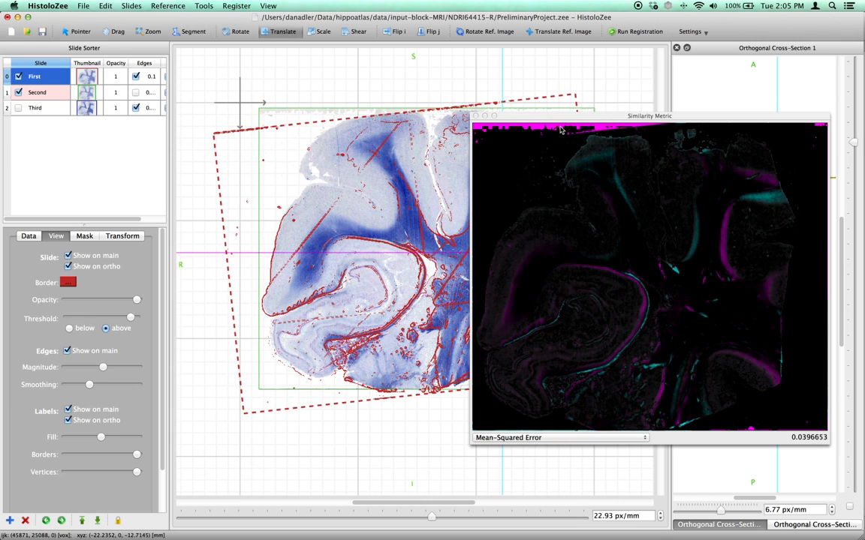
drag(413, 191, 373, 232)
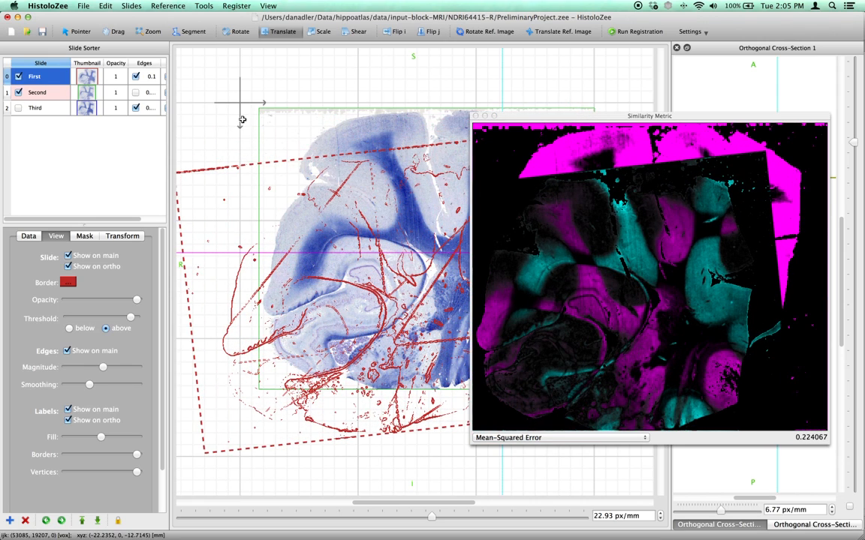
- Turn off metric masking using threshold and translate the First slide upward, closer to the Second slide
click(237, 5)
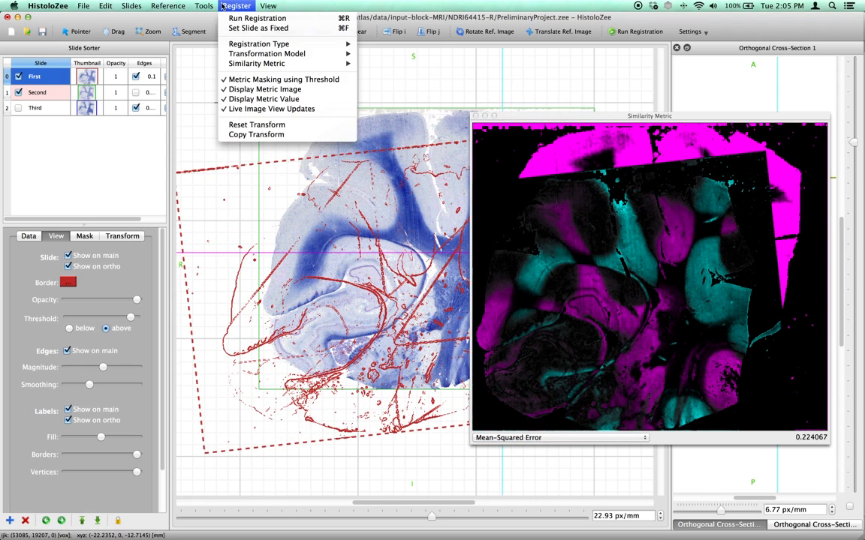
click(283, 80)
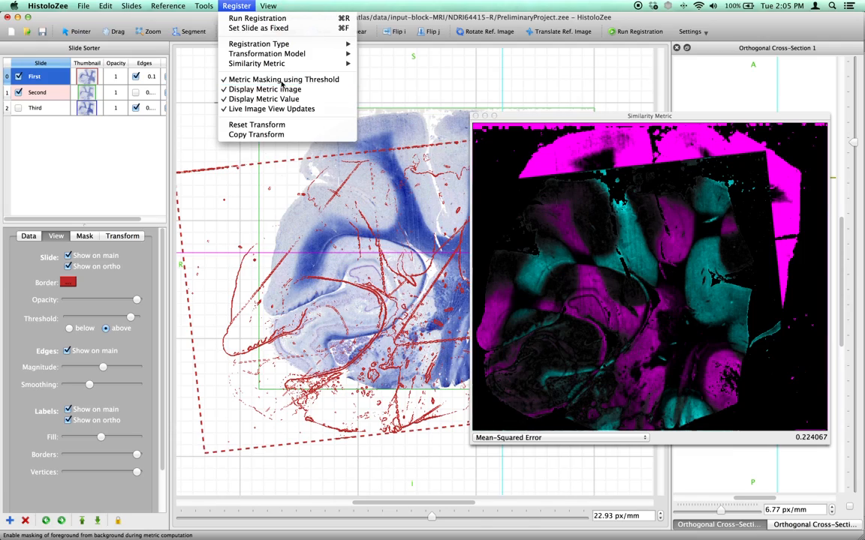
drag(351, 271, 368, 230)
- Turn metric masking using threshold back on
click(237, 6)
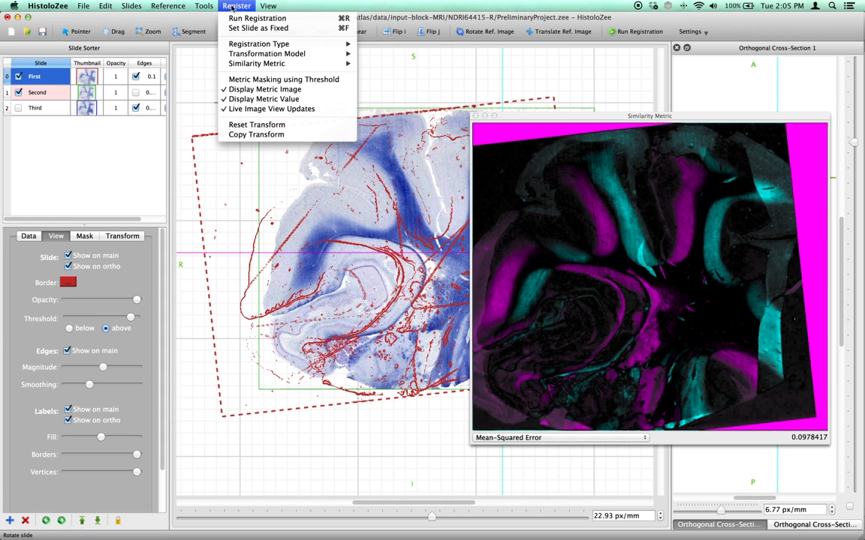
click(285, 80)
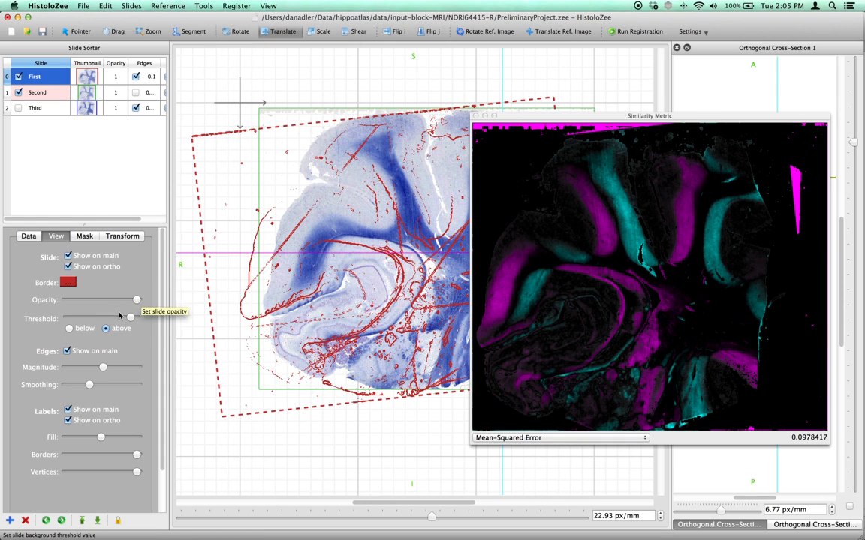
- Hide the First slide's edges in the main view and adjust its background threshold so the white background is cut away again
mouse_move(130, 319)
mouse_down()
mouse_move(106, 319)
mouse_move(144, 321)
mouse_move(116, 319)
mouse_move(135, 319)
mouse_up()
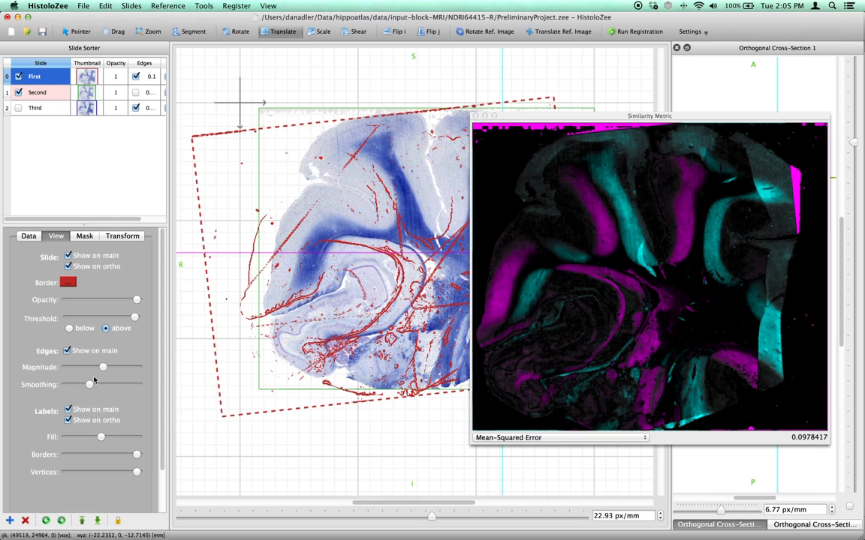
click(88, 352)
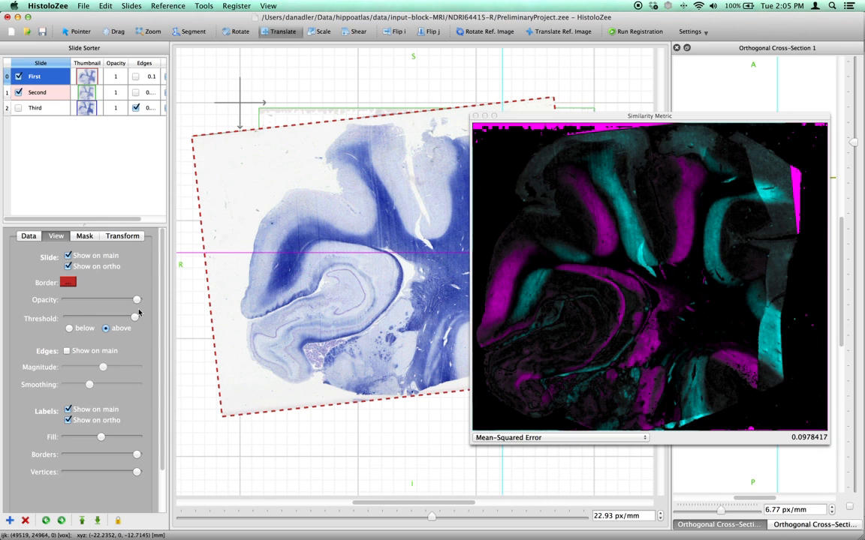
mouse_move(134, 318)
mouse_down()
mouse_move(122, 319)
mouse_move(129, 319)
mouse_up()
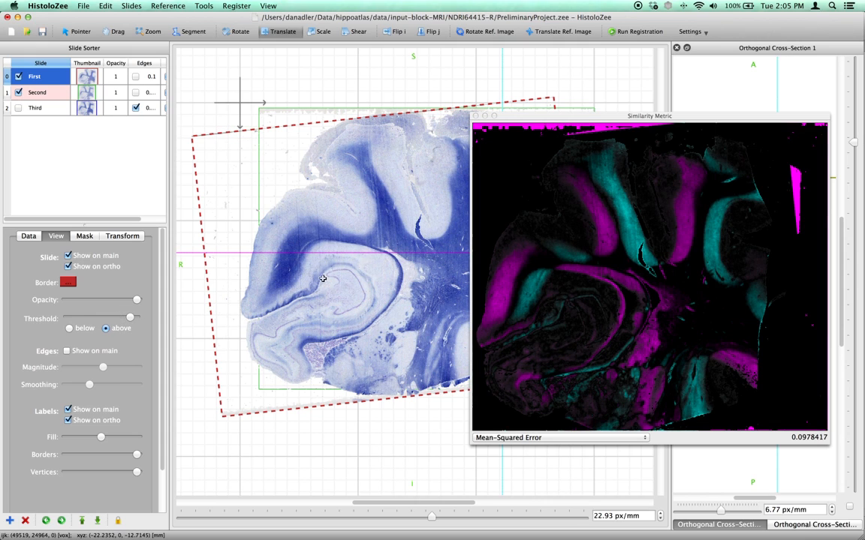
- Translate the First slide diagonally away from the Second slide and back, using the Mean-Squared Error metric to judge the match
drag(650, 117, 654, 119)
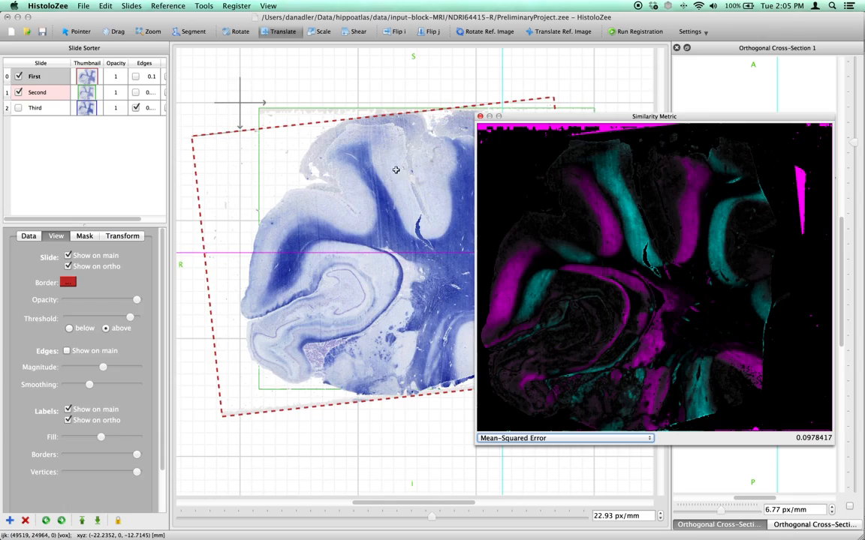
drag(395, 170, 357, 221)
drag(356, 227, 388, 184)
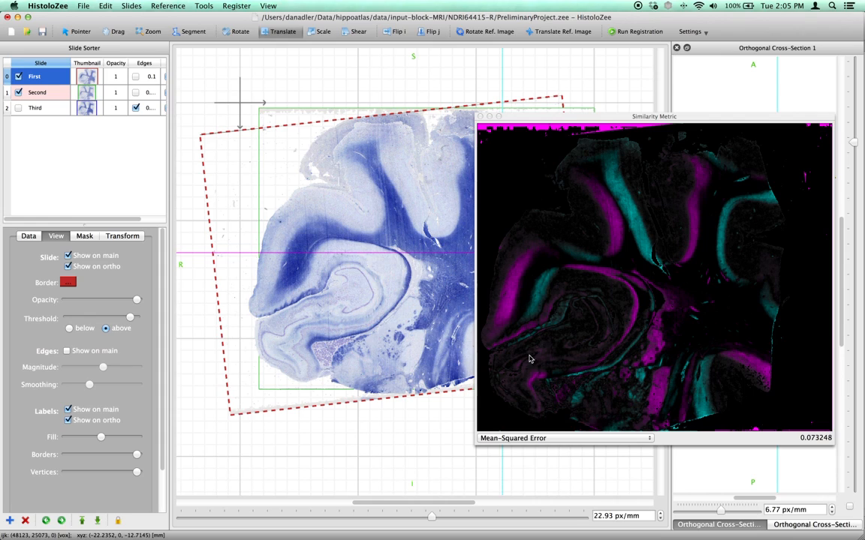
- Switch the similarity metric to Norm. Cross-Correlation and translate the First slide out of and back into alignment with the Second slide
click(541, 439)
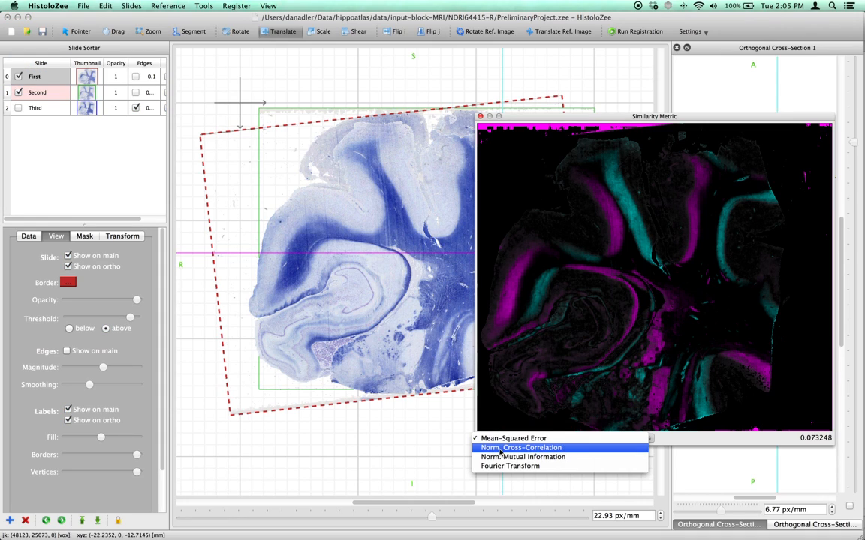
click(531, 448)
drag(394, 281, 428, 320)
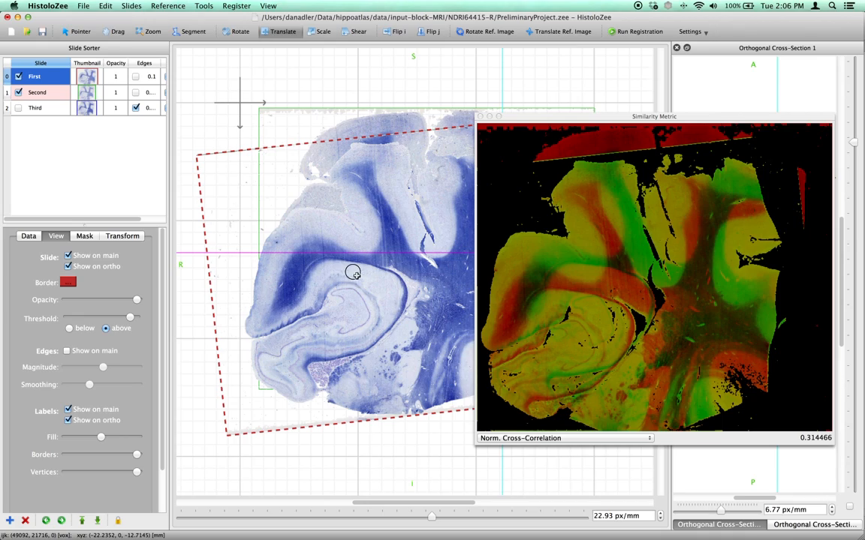
drag(353, 273, 374, 270)
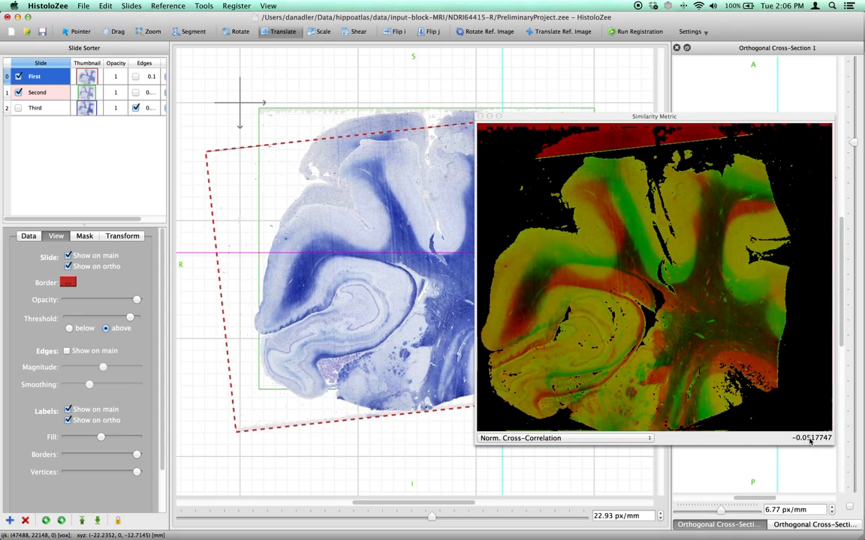
drag(379, 310, 408, 275)
- Switch the similarity metric to Norm. Mutual Information and translate the First slide down off the Second slide and back up
click(550, 439)
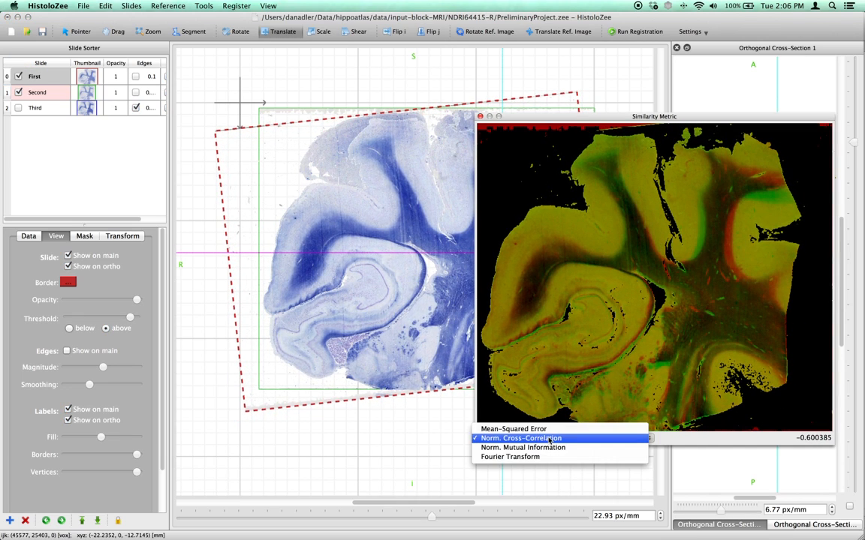
click(550, 448)
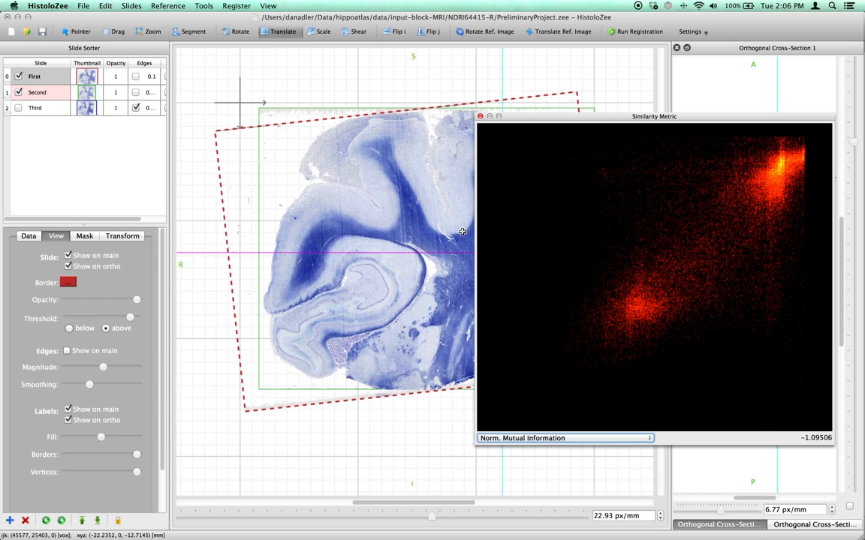
mouse_move(402, 256)
mouse_down()
mouse_move(391, 251)
mouse_move(359, 266)
mouse_move(348, 309)
mouse_move(385, 256)
mouse_move(418, 254)
mouse_move(396, 258)
mouse_up()
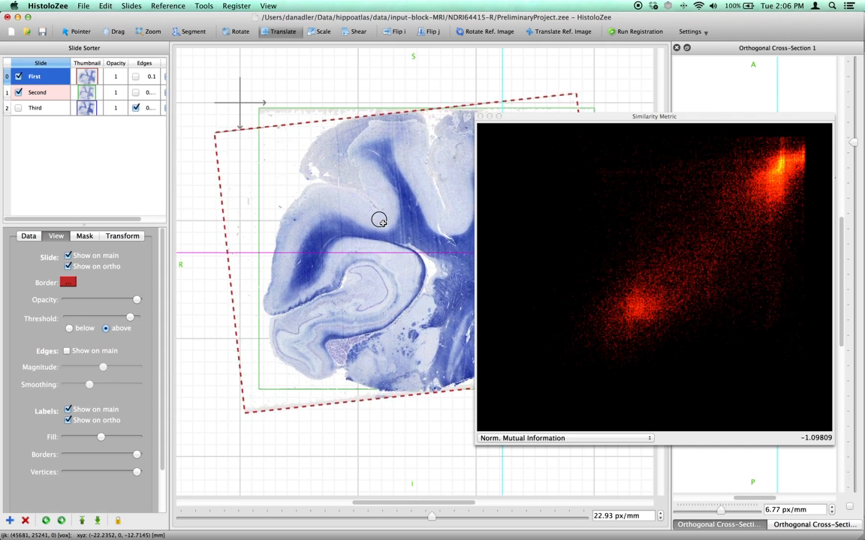
drag(380, 218, 371, 265)
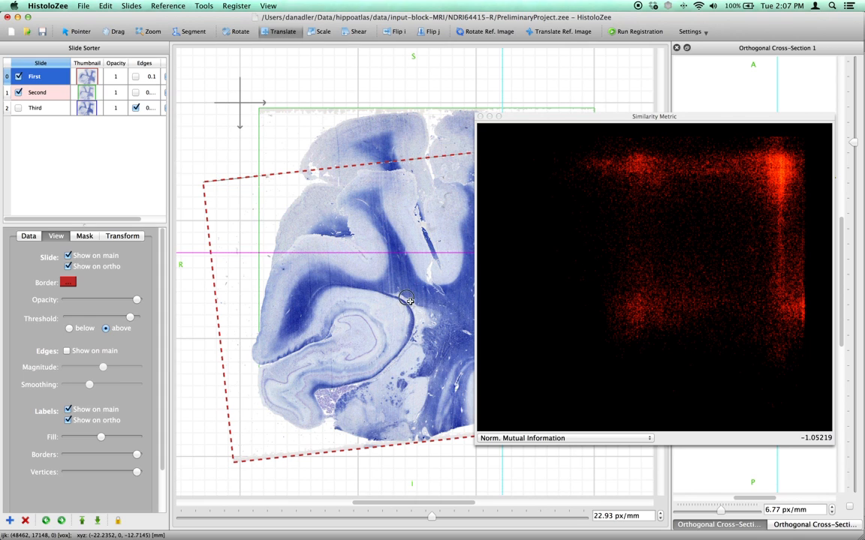
drag(391, 304, 420, 244)
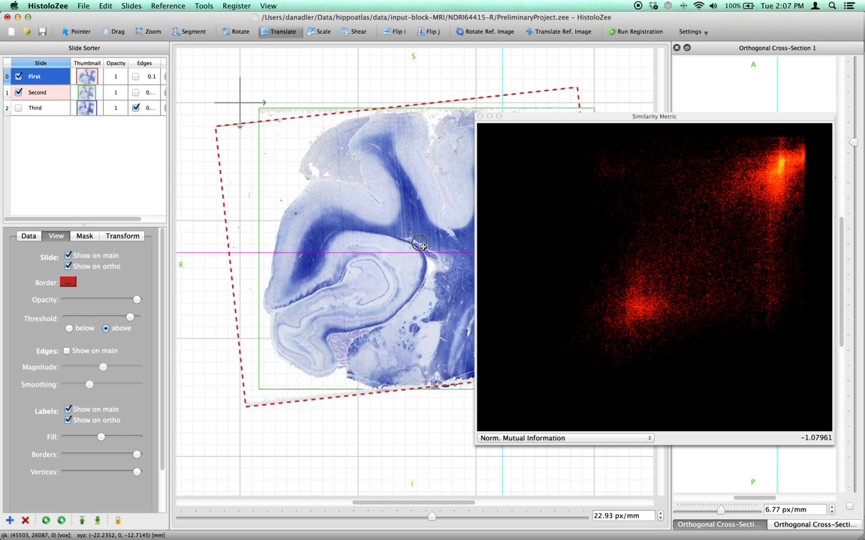
- Compare the Second slide with itself in the joint histogram, reselect the First slide and translate it out of and back into alignment
click(45, 93)
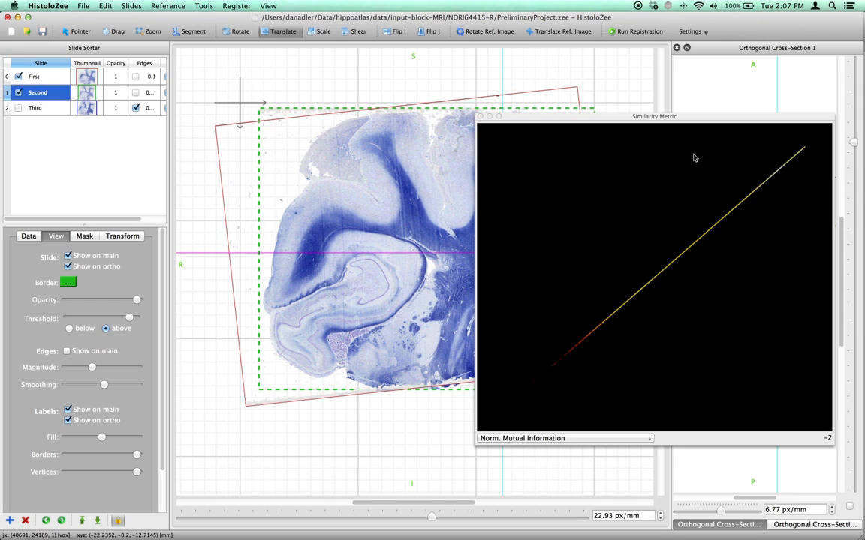
click(43, 75)
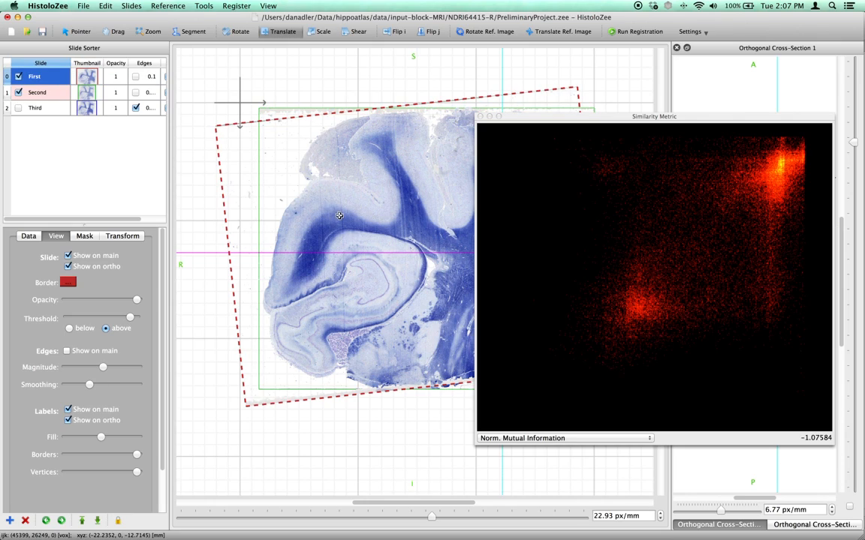
drag(334, 210, 303, 203)
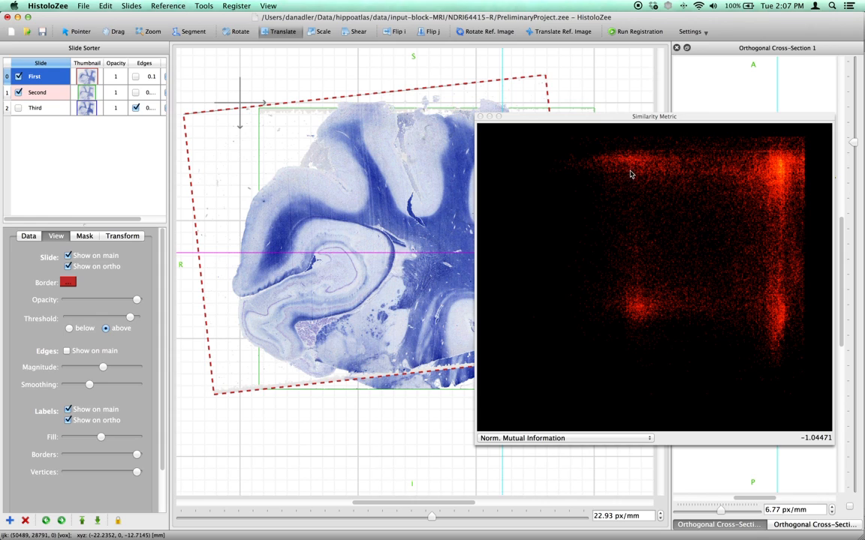
drag(397, 199, 398, 204)
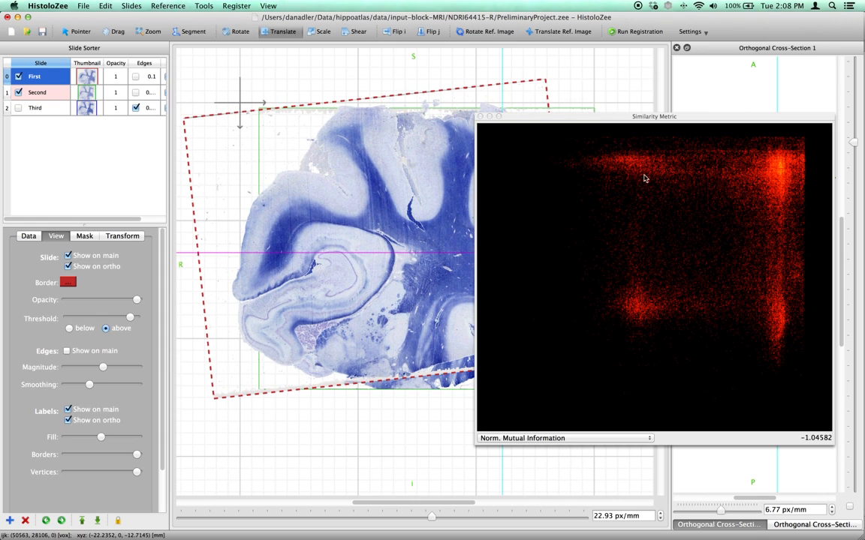
drag(370, 237, 433, 273)
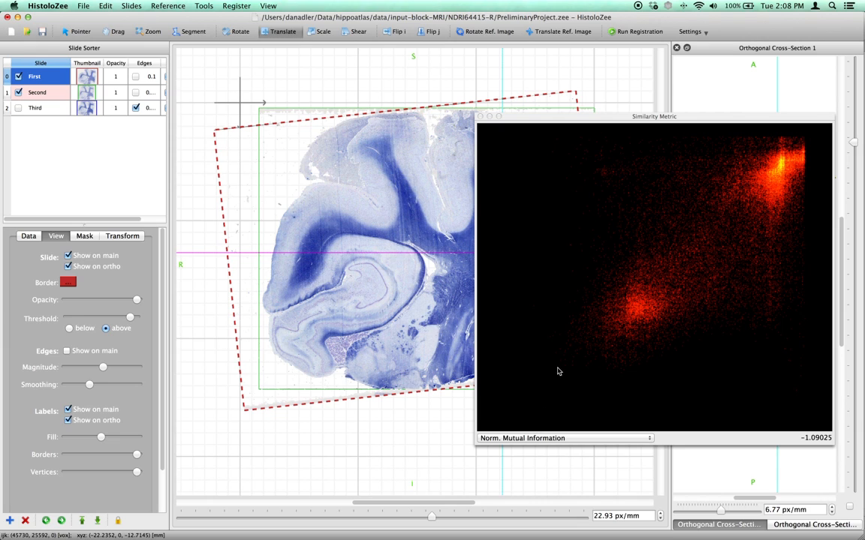
- Set the similarity metric back to Mean-Squared Error and dock the Similarity Metric window together with the orthogonal cross-section views
click(549, 437)
click(551, 412)
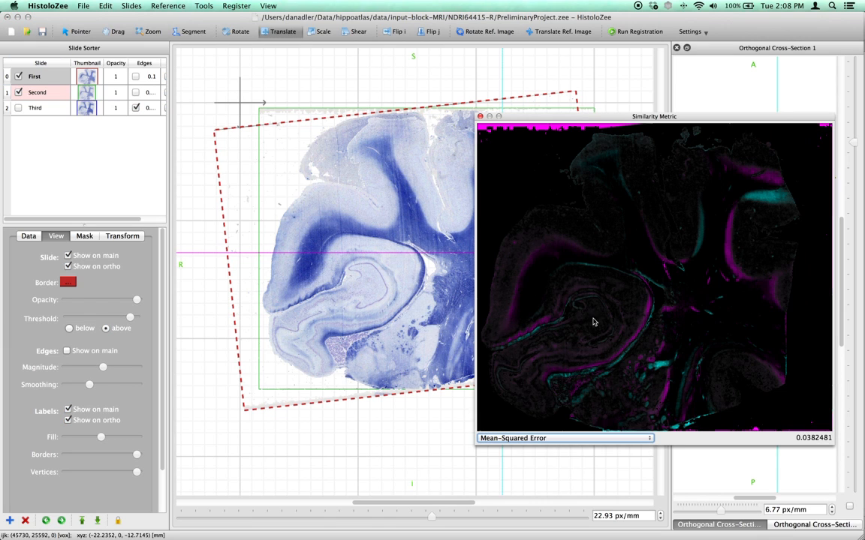
drag(662, 123, 822, 281)
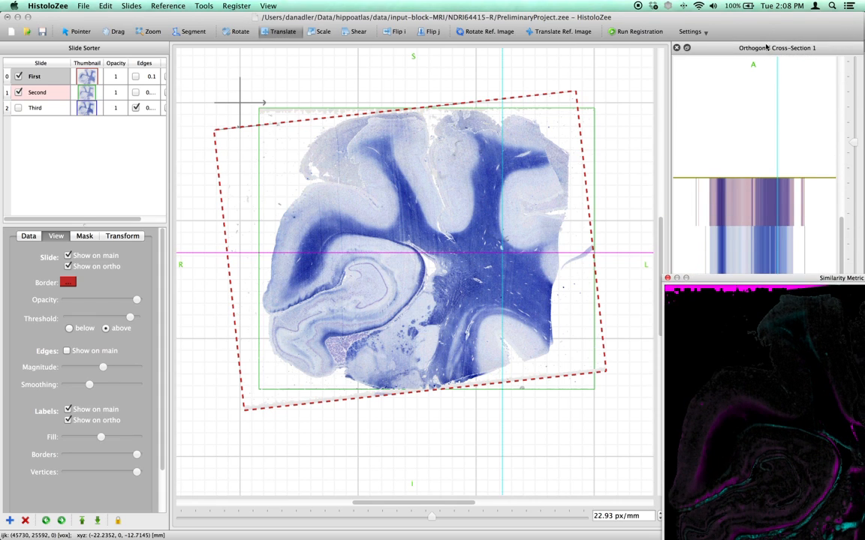
drag(755, 281, 726, 183)
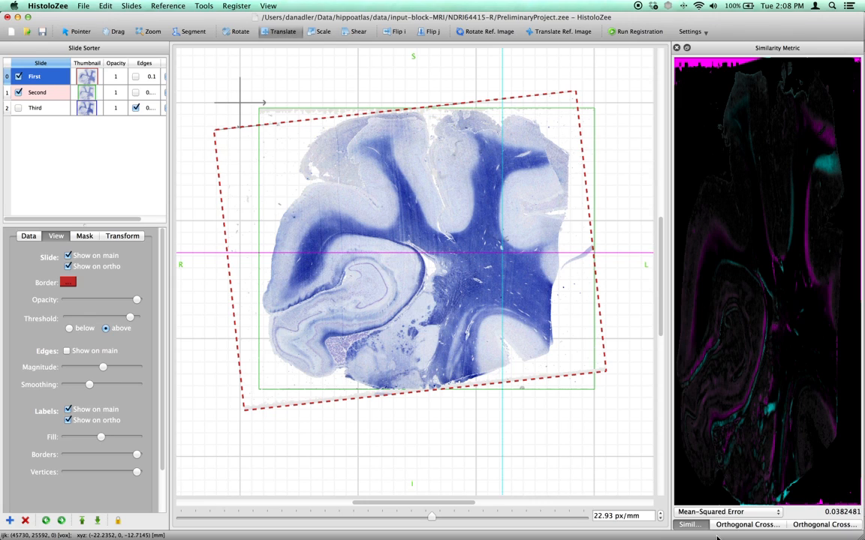
- Check Orthogonal Cross-Section 1, return to the docked Similarity Metric view and widen the docked area
click(743, 525)
click(688, 524)
drag(672, 270, 645, 272)
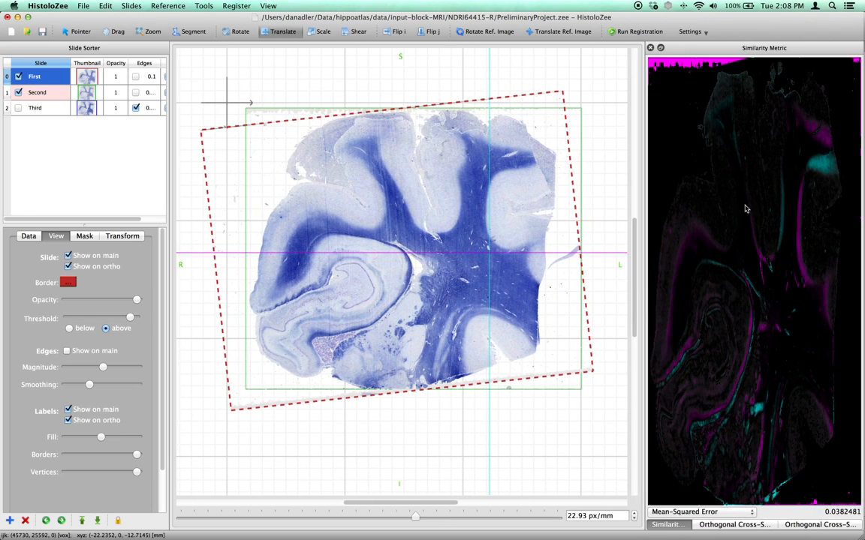
- Undock the Similarity Metric window, redock it above Orthogonal Cross-Section 1 and divide the height about evenly between the two
click(660, 48)
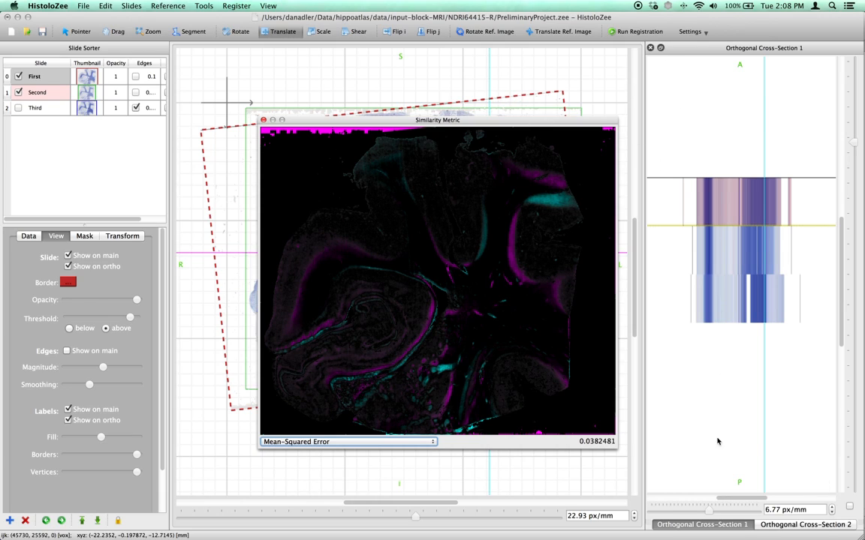
click(741, 528)
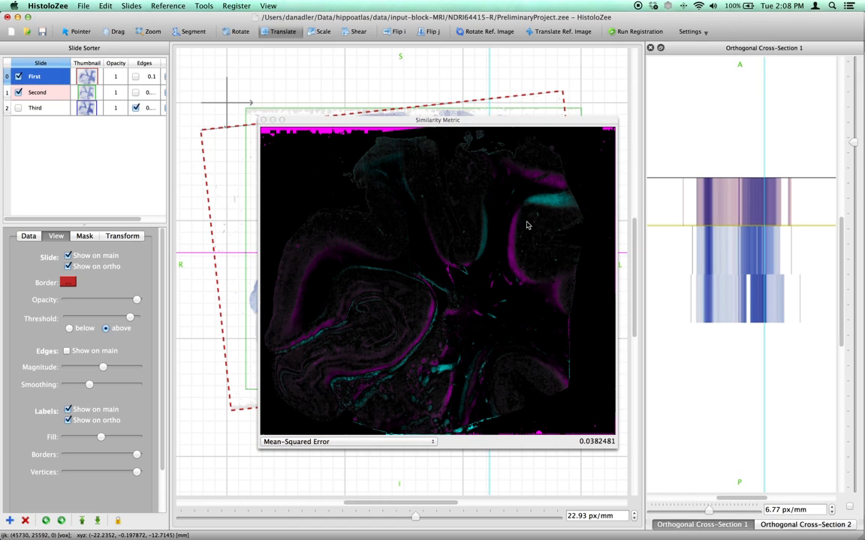
drag(463, 118, 856, 82)
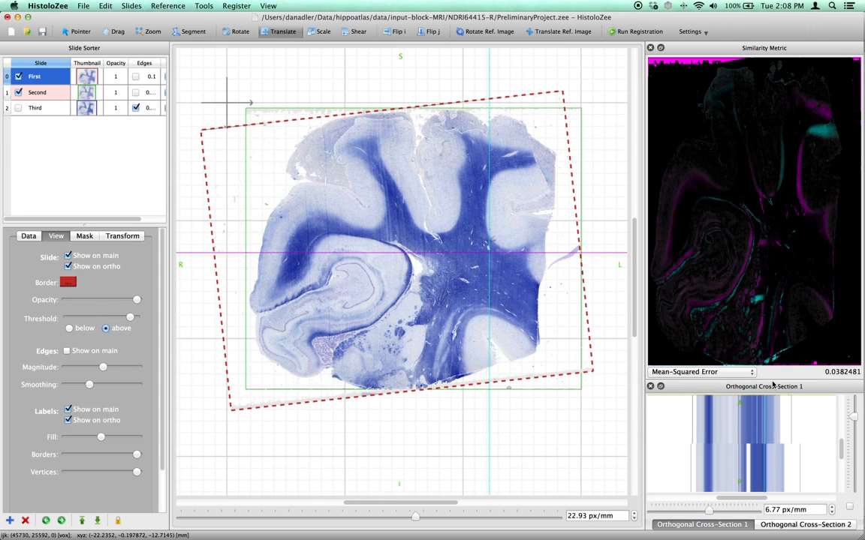
drag(773, 384, 771, 281)
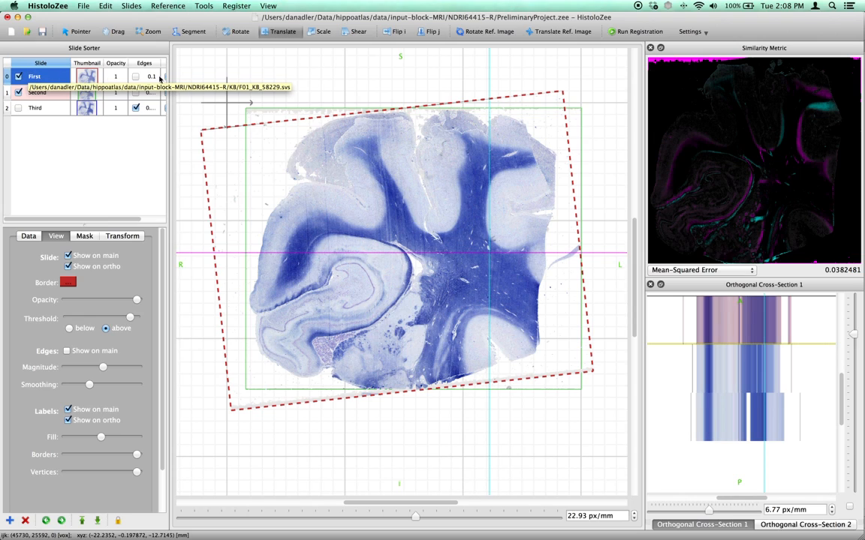
- Review the registration settings, display the First slide's transform parameters and start rigid-body registration with Mean-Squared Error
click(704, 32)
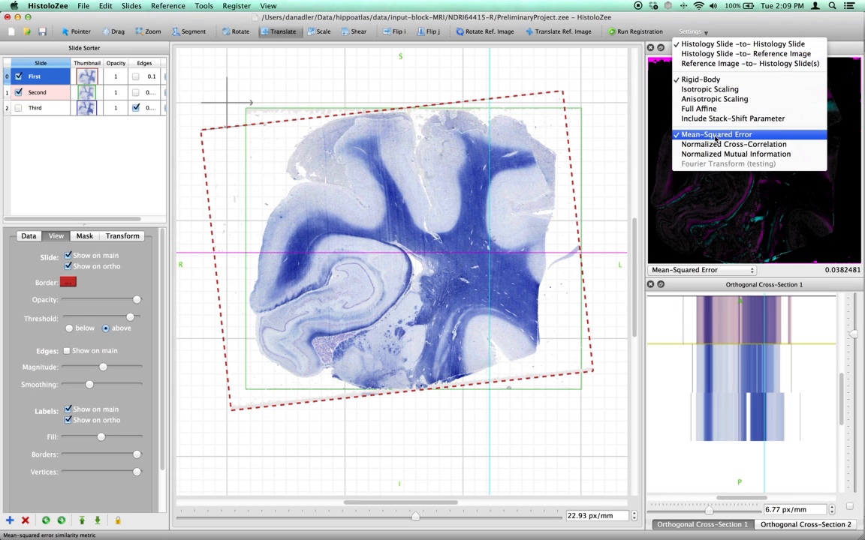
click(738, 39)
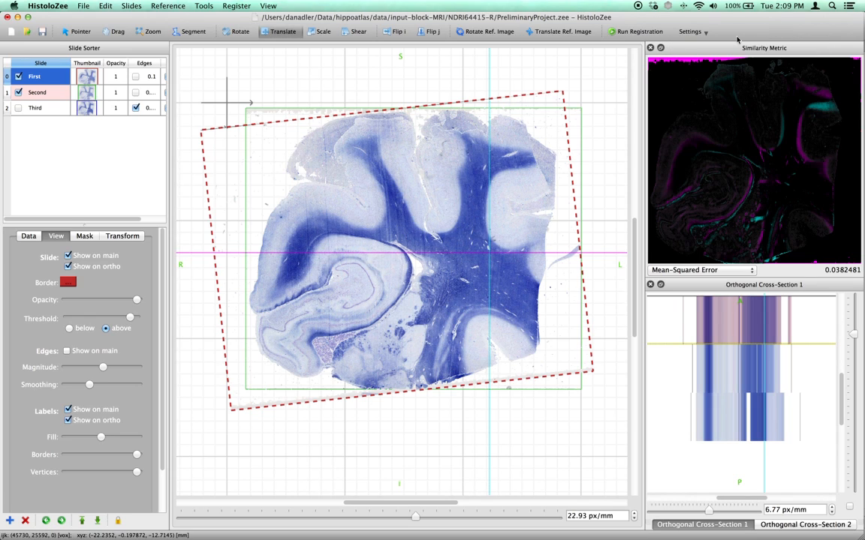
click(122, 237)
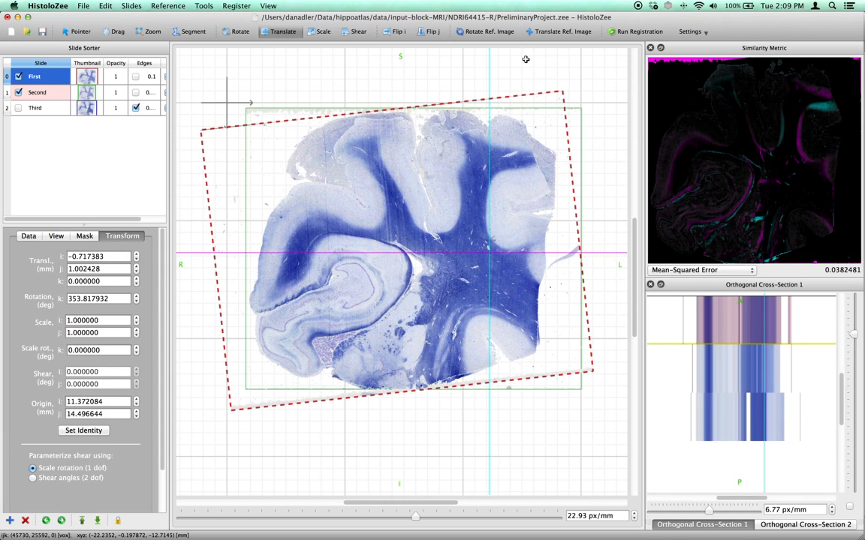
click(623, 35)
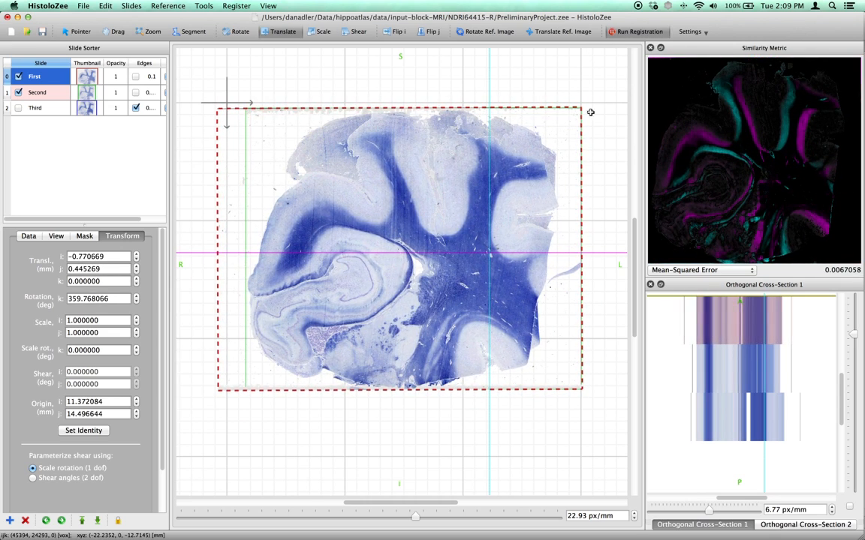
- Rerun the automatic rigid-body registration several times to refine the First slide's translation and rotation
click(620, 35)
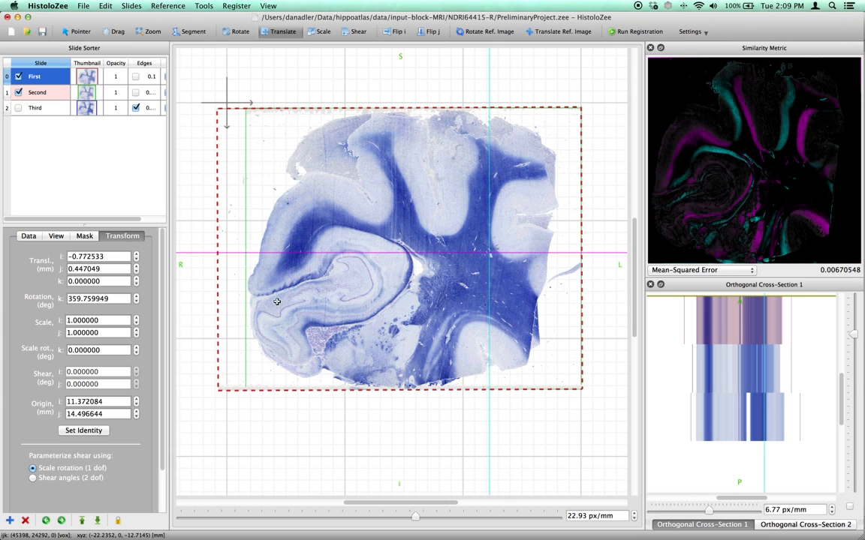
click(637, 31)
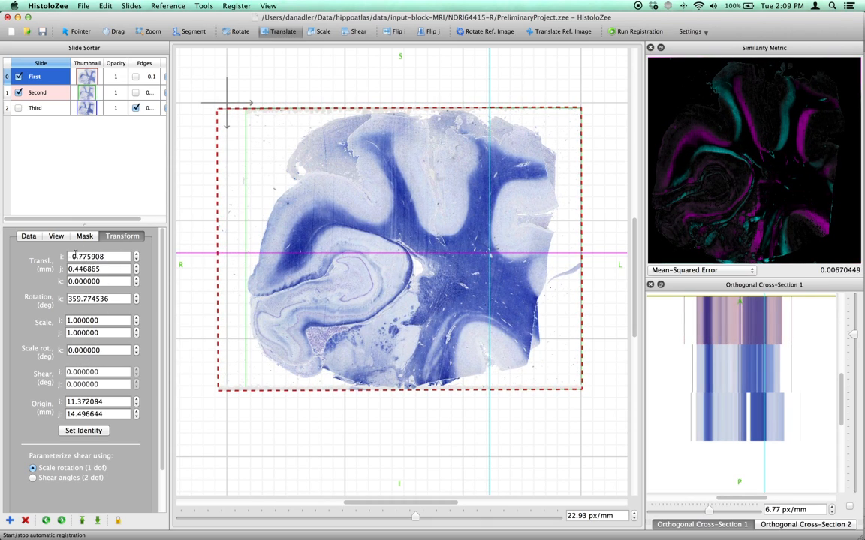
click(630, 31)
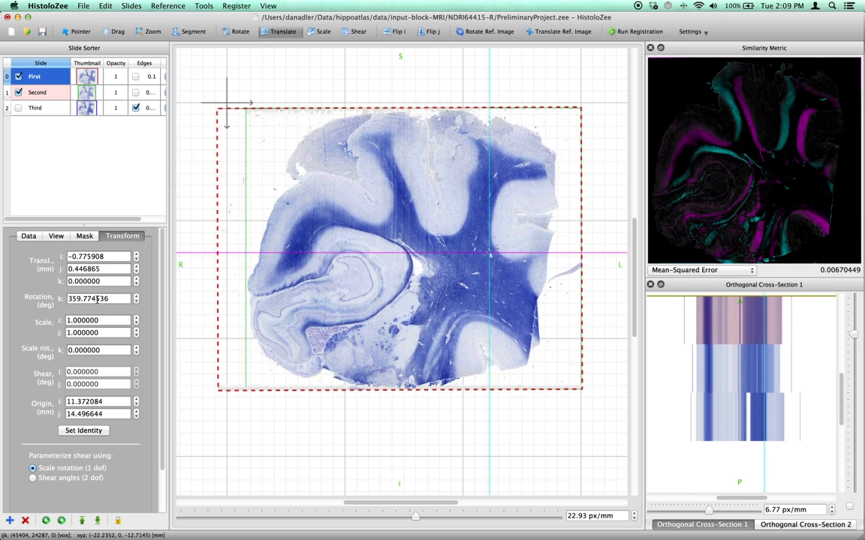
click(644, 31)
- Change the registration transformation type to Isotropic Scaling
click(706, 32)
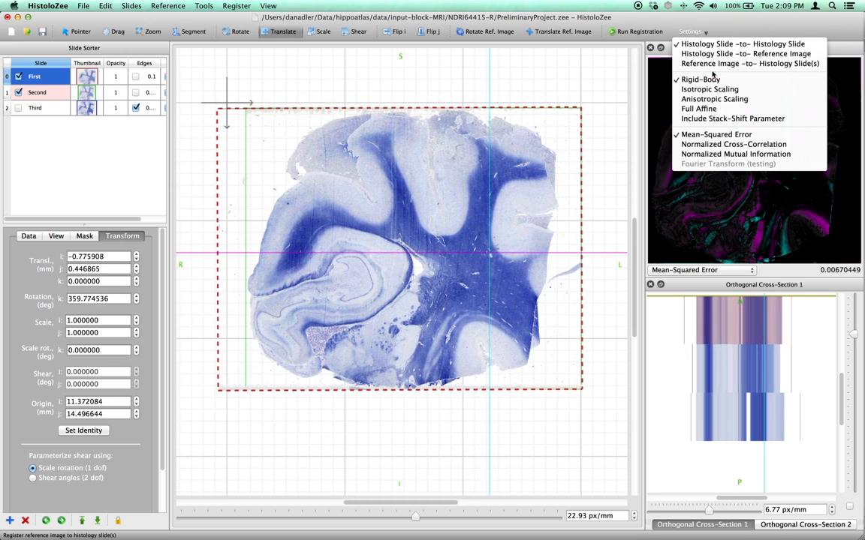
click(698, 89)
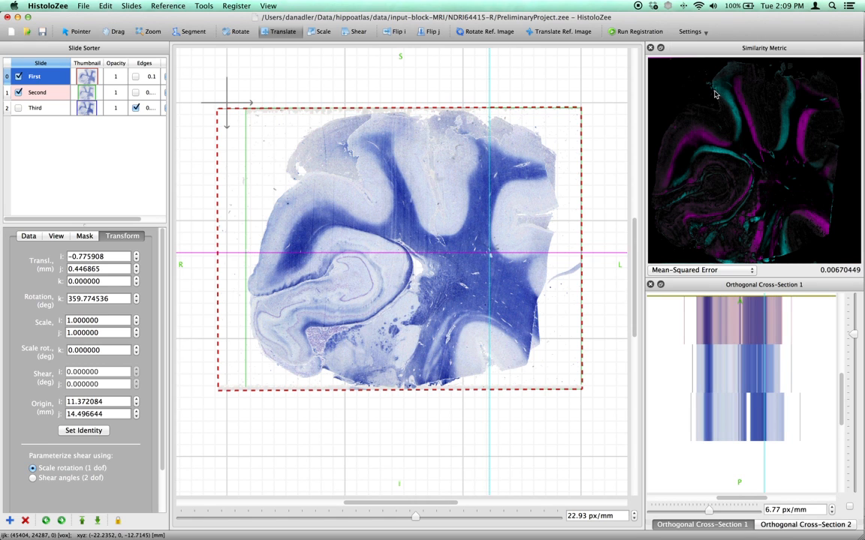
- Run the isotropic-scaling registration on the First slide, and rerun it with the transformation type set to Anisotropic Scaling
click(639, 32)
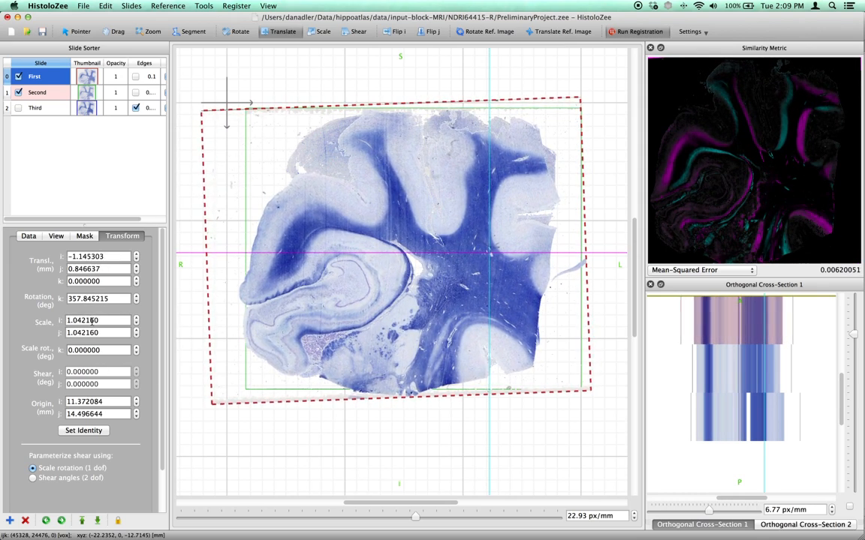
click(704, 32)
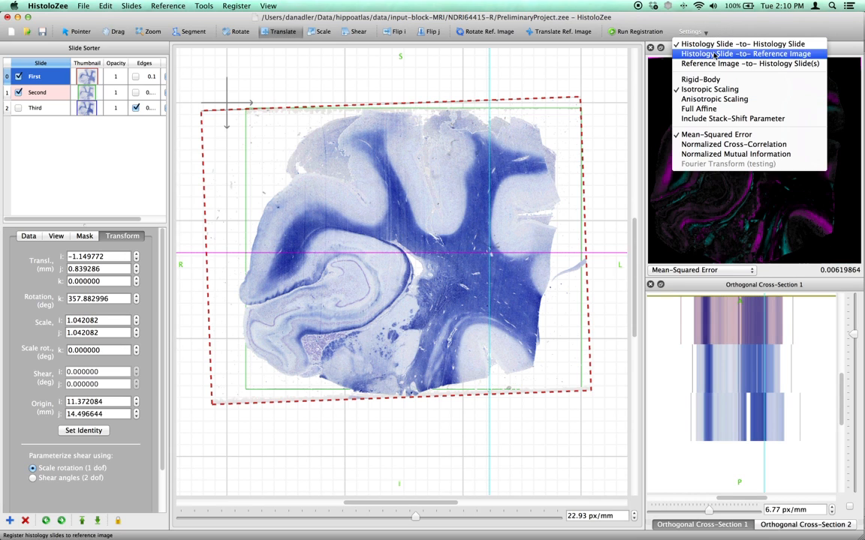
click(718, 98)
click(637, 31)
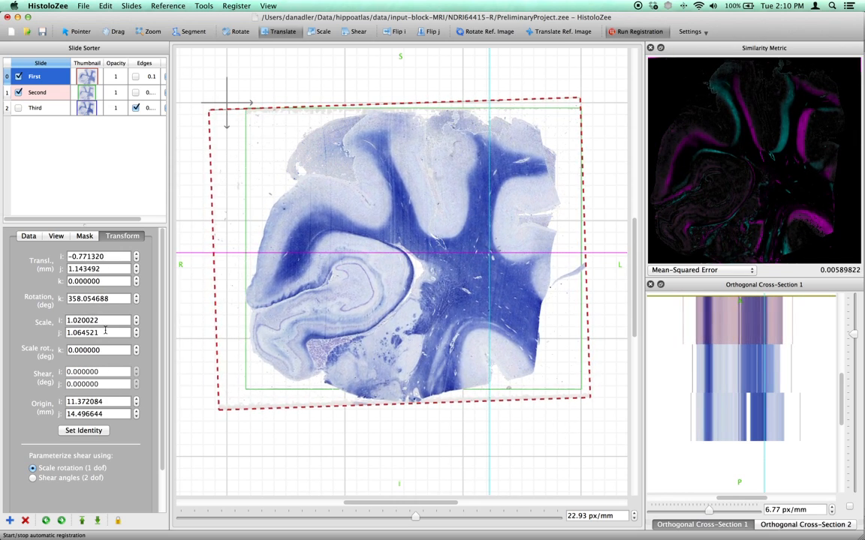
- Change the registration transformation type to Full Affine and run the registration on the First slide
click(705, 32)
click(691, 110)
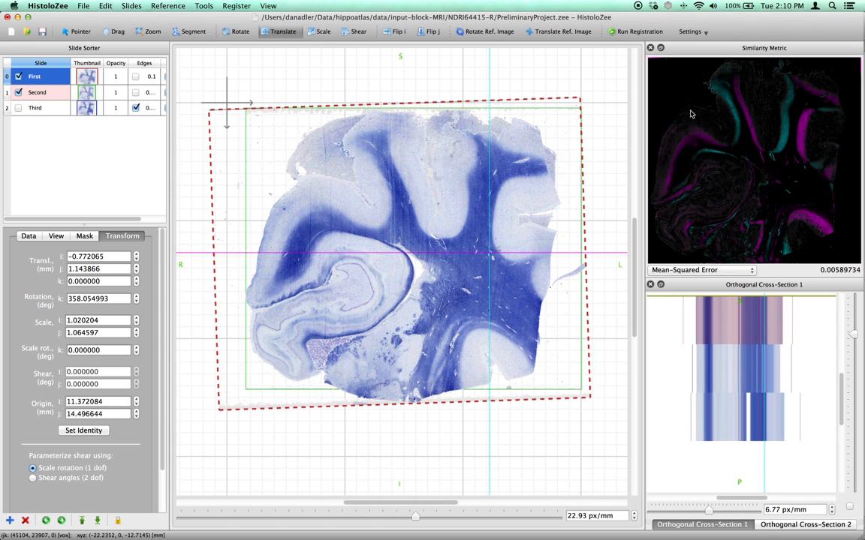
click(637, 31)
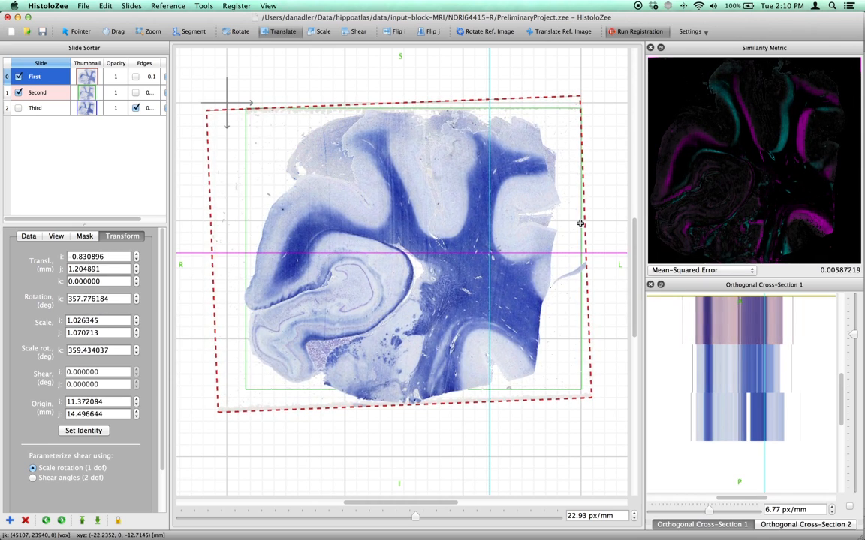
- Check the alignment of the First and Second slides by temporarily switching on their edge display
click(135, 76)
click(135, 93)
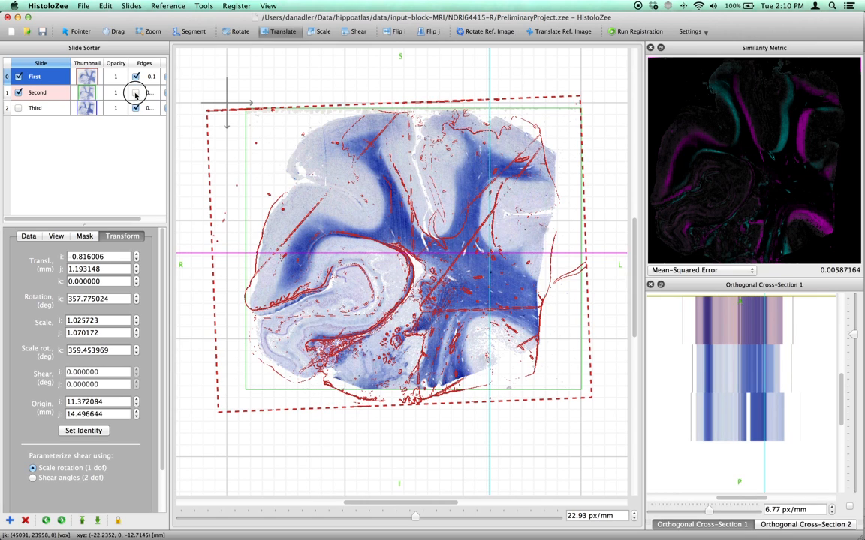
click(135, 92)
click(135, 76)
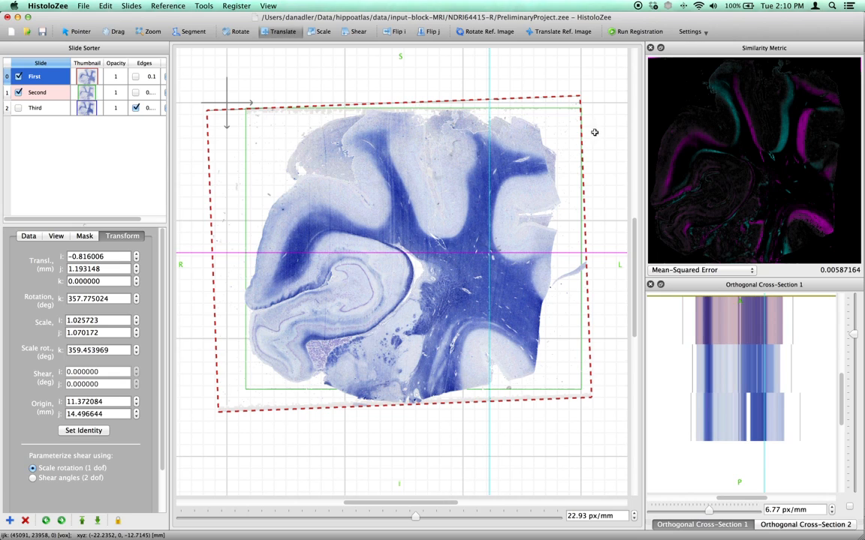
- Show the Third slide, hide the First slide, and run the automatic registration of the Third slide to the fixed Second slide
click(19, 108)
click(31, 109)
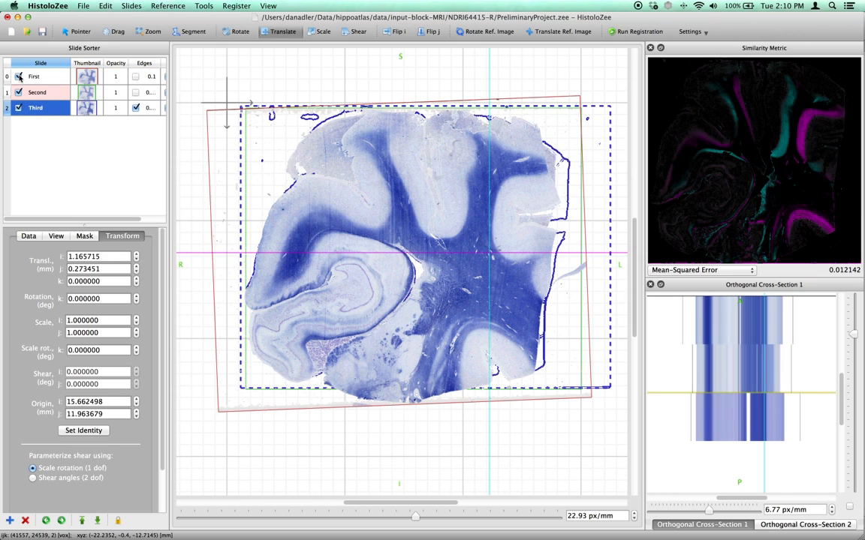
click(19, 76)
click(34, 76)
click(37, 106)
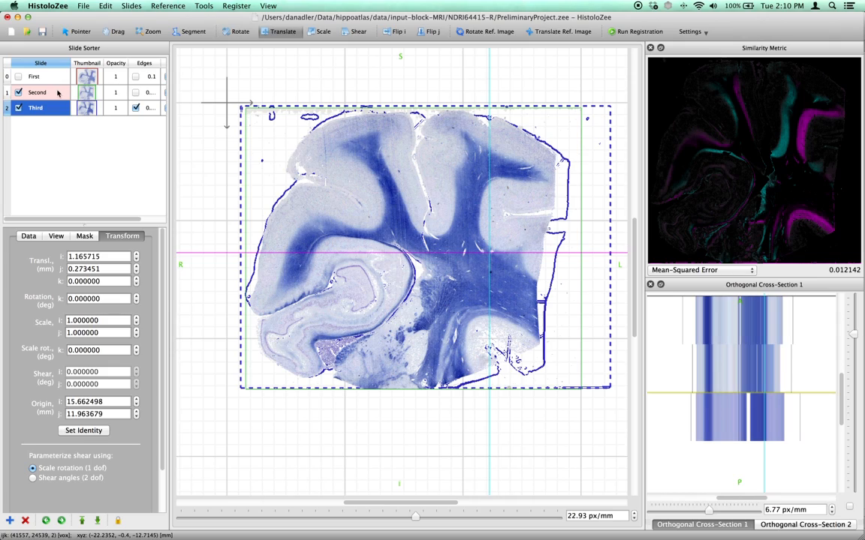
click(647, 32)
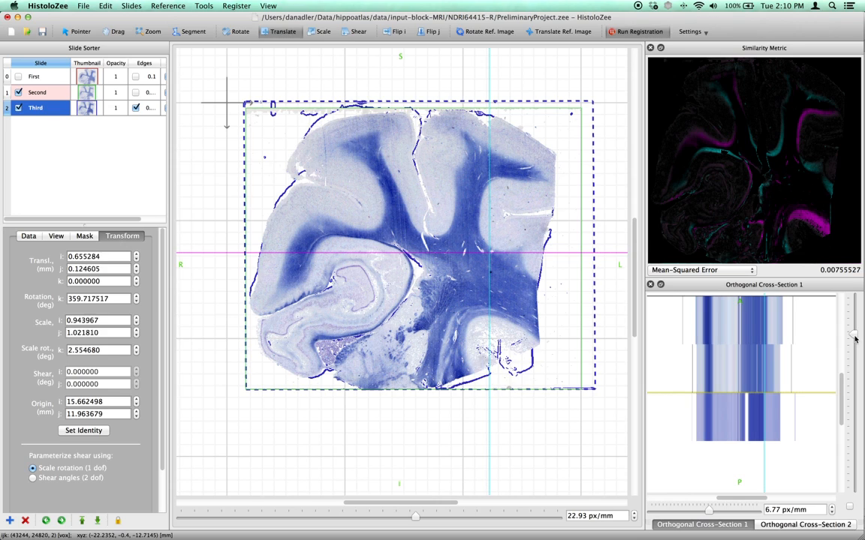
- Compress the slide stack in Orthogonal Cross-Section 1, show the First slide again and display edges for the First and Second slides
drag(855, 335, 855, 343)
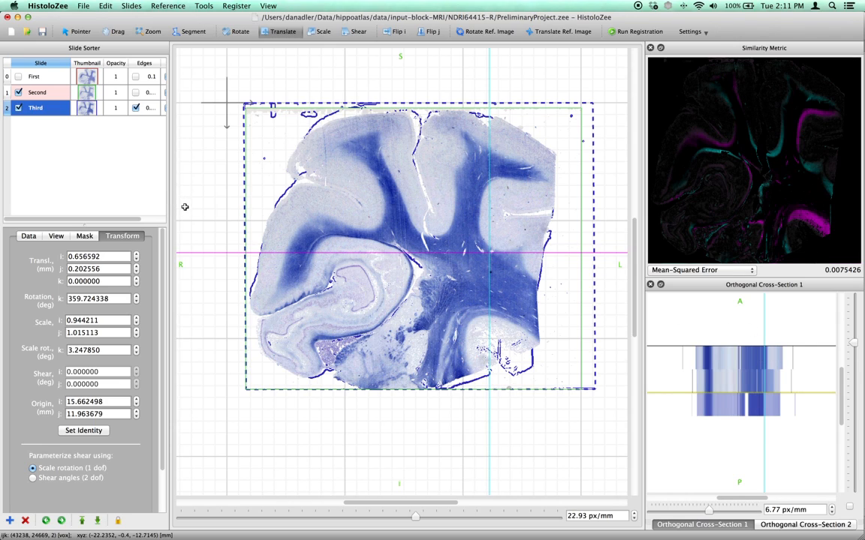
click(135, 92)
click(135, 76)
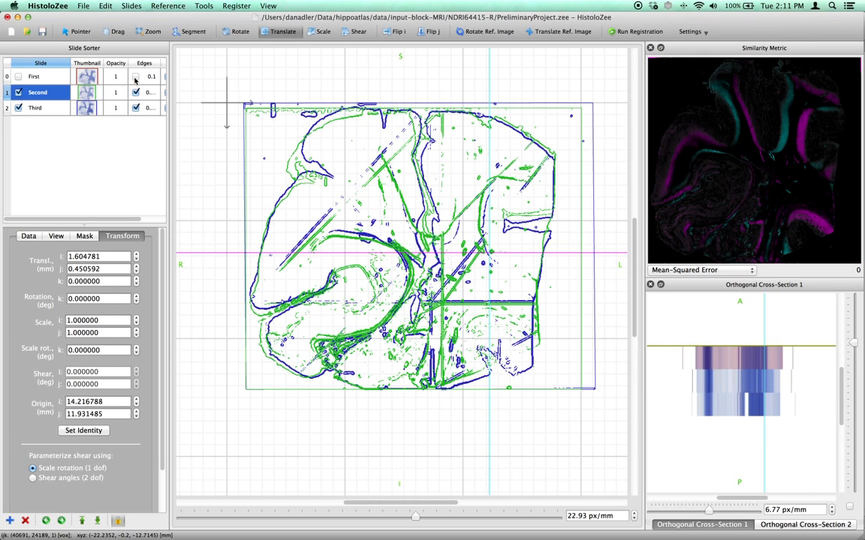
click(38, 77)
click(18, 76)
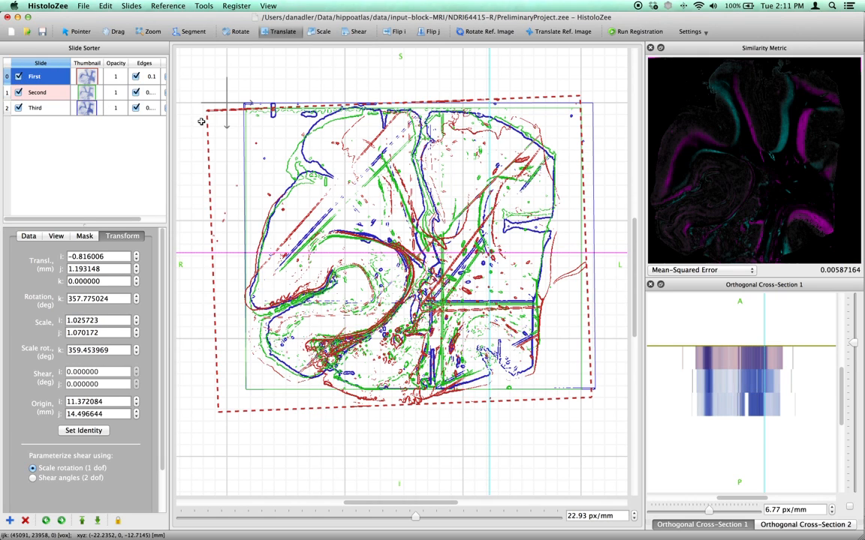
- Make the Third slide the fixed registration target and run the automatic registration on the Second slide
click(48, 109)
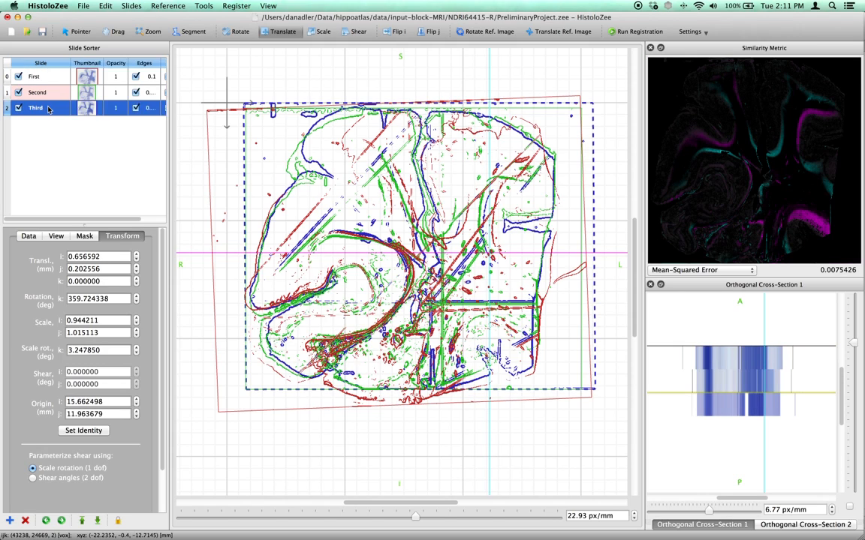
click(117, 520)
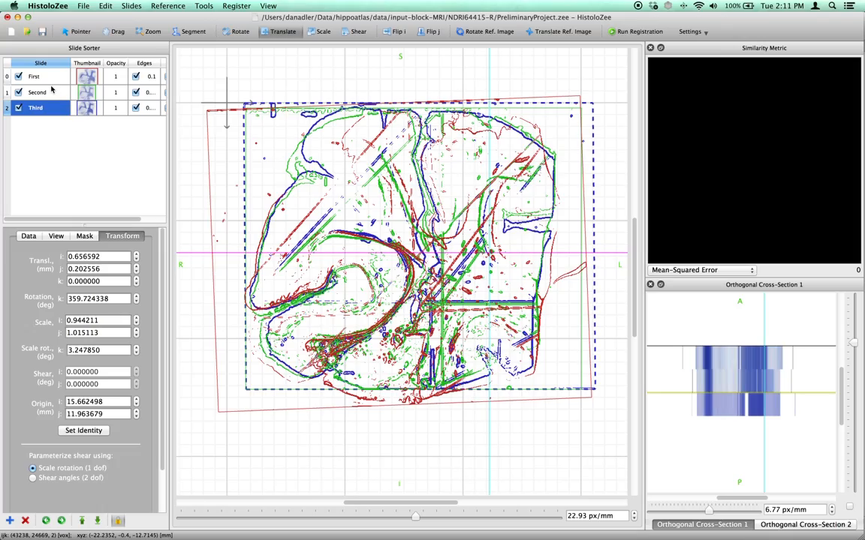
click(50, 93)
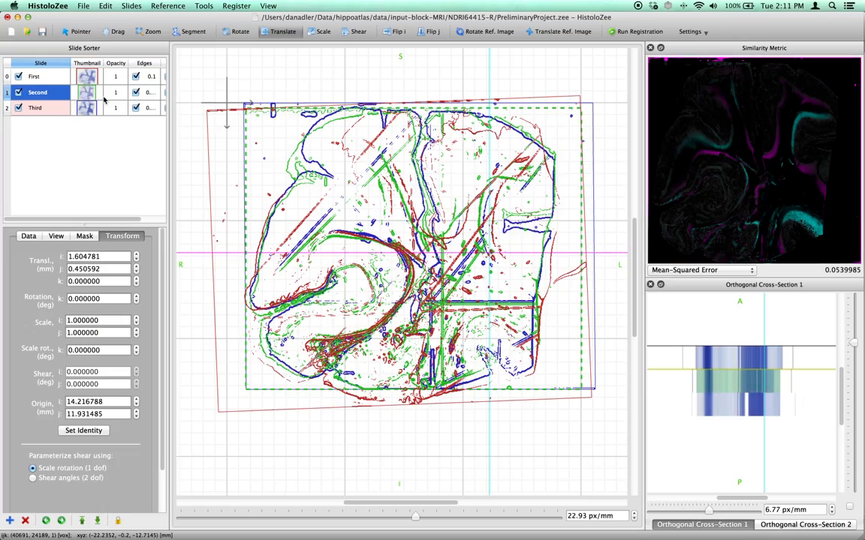
click(636, 34)
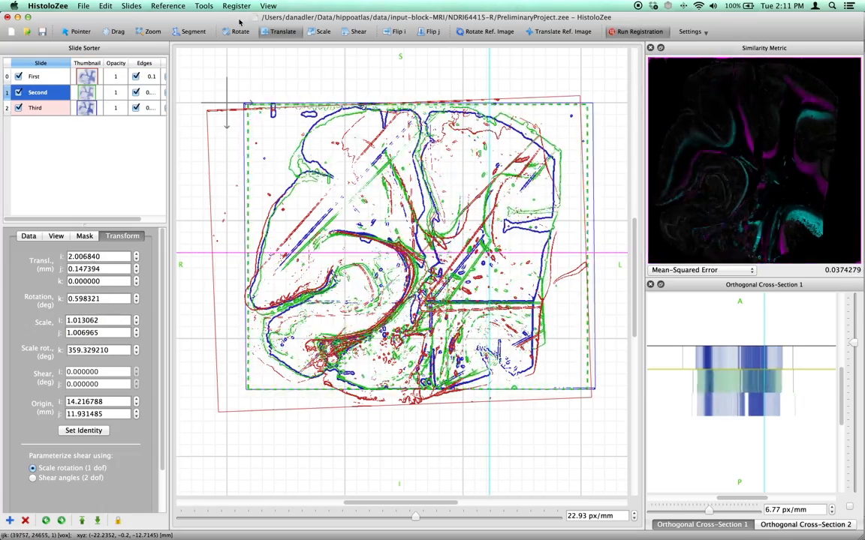
- Run the automatic registration of the First slide to the fixed Third slide, with the view close up on the slide edges
click(144, 31)
drag(349, 306, 313, 259)
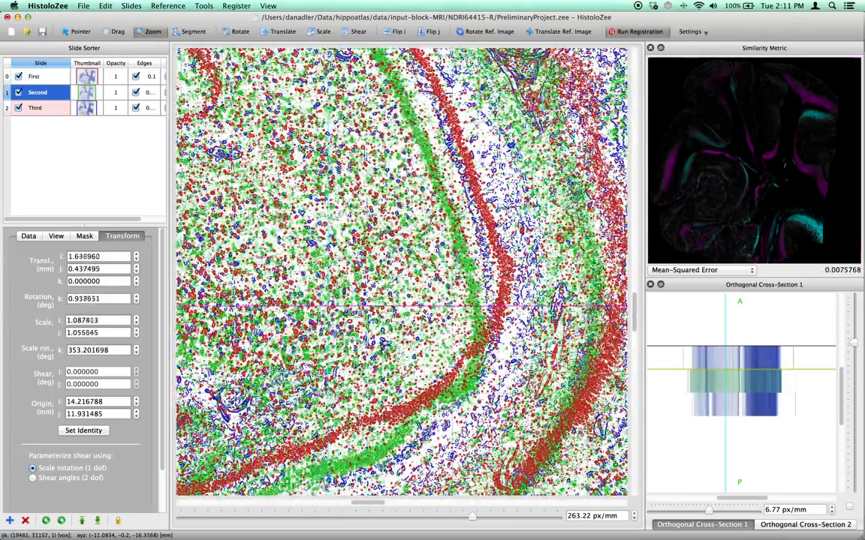
click(37, 76)
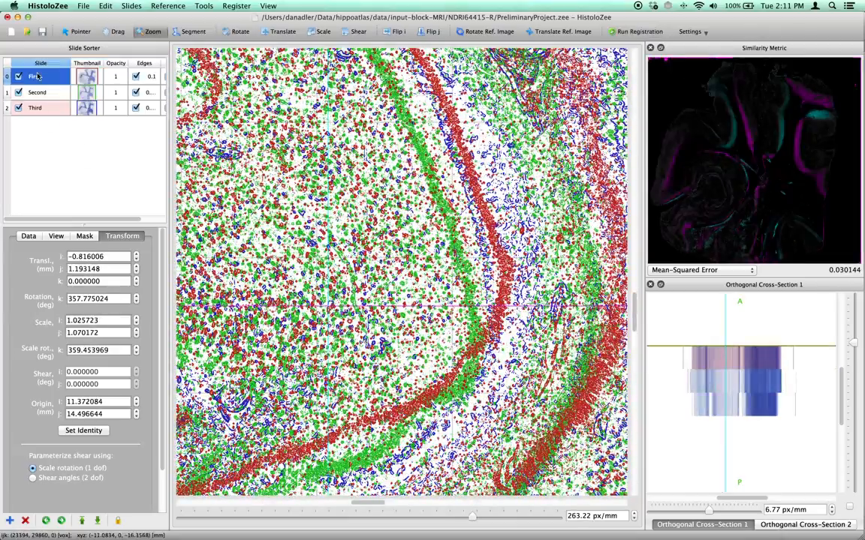
click(643, 33)
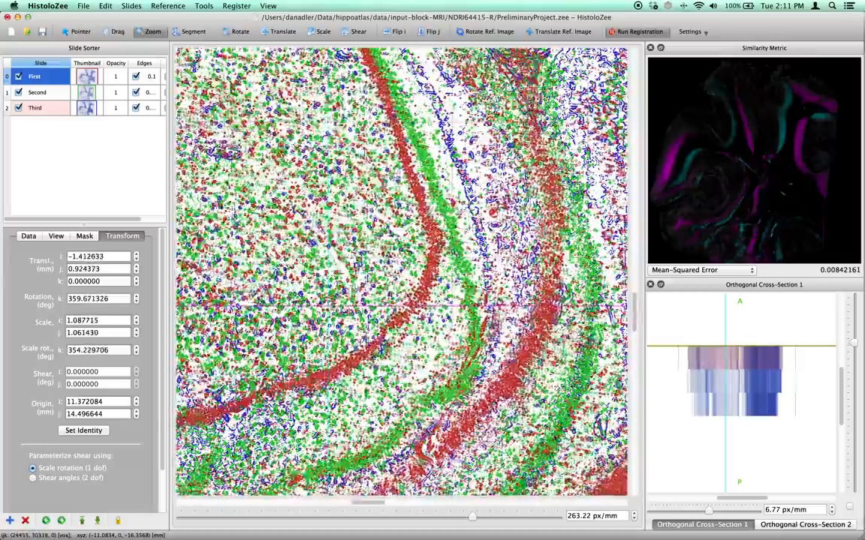
- Manually translate the First slide to about i -1.03 mm, j 1.50 mm so its curved inner edges meet the Second slide's
drag(387, 241, 464, 190)
click(508, 202)
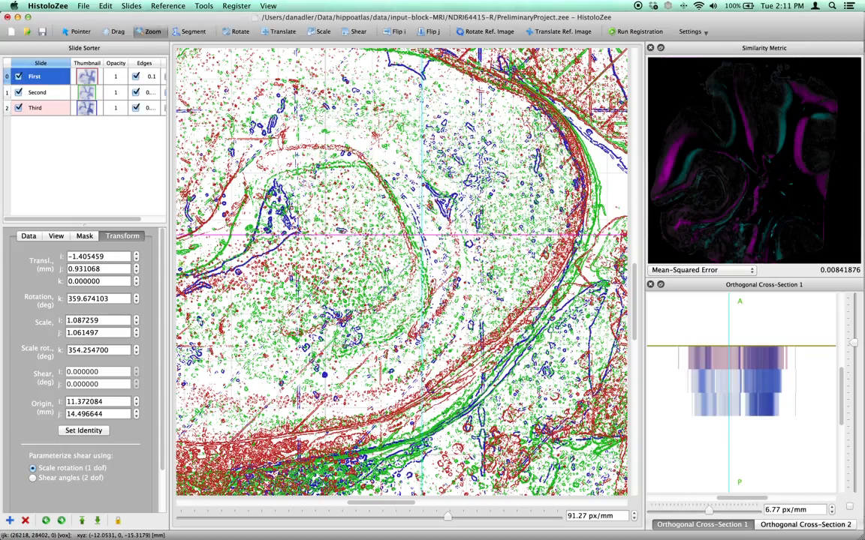
click(283, 32)
drag(247, 184, 334, 213)
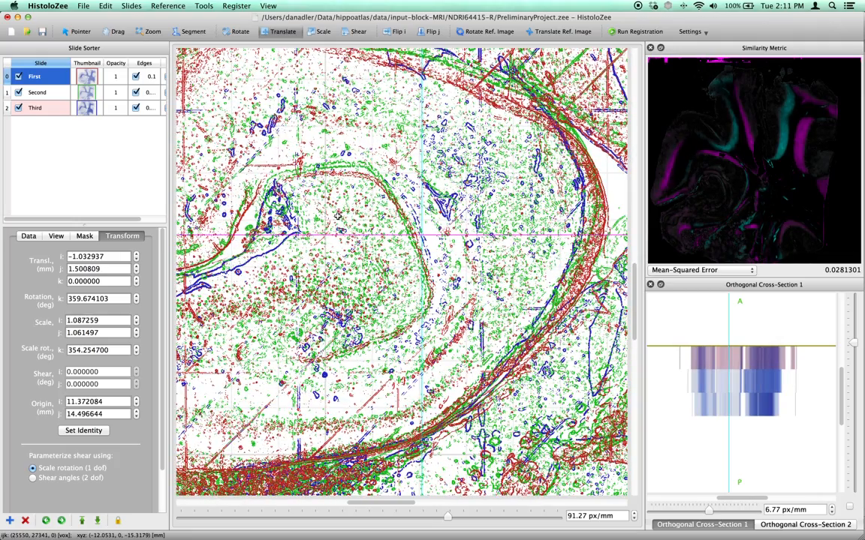